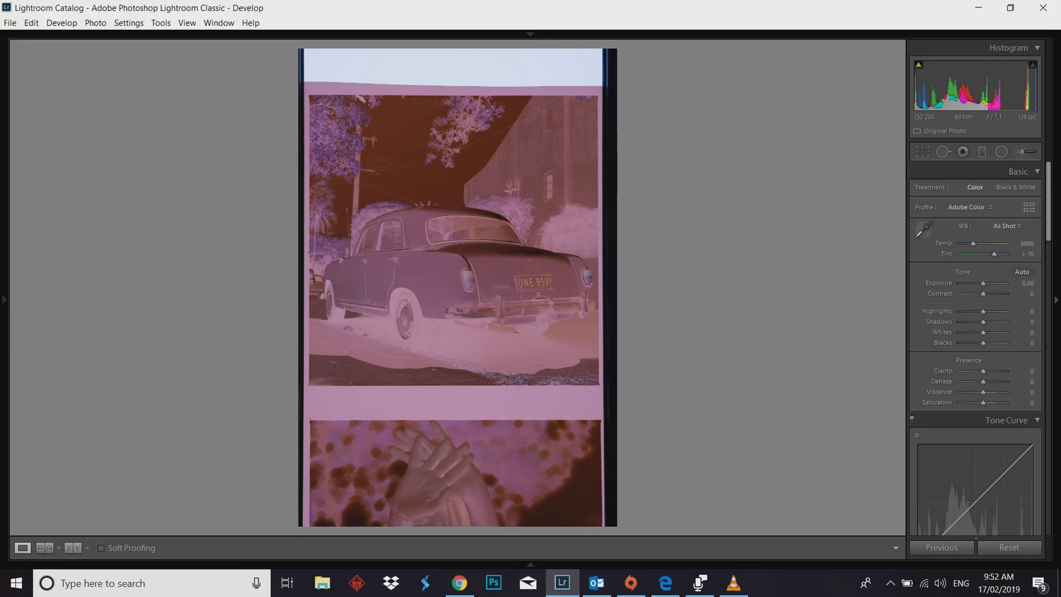
Sample a neutral film-border area with the WB eyedropper for a Custom, Tint 0 white balance.
{"action": "left_click", "coordinate": [924, 229]}
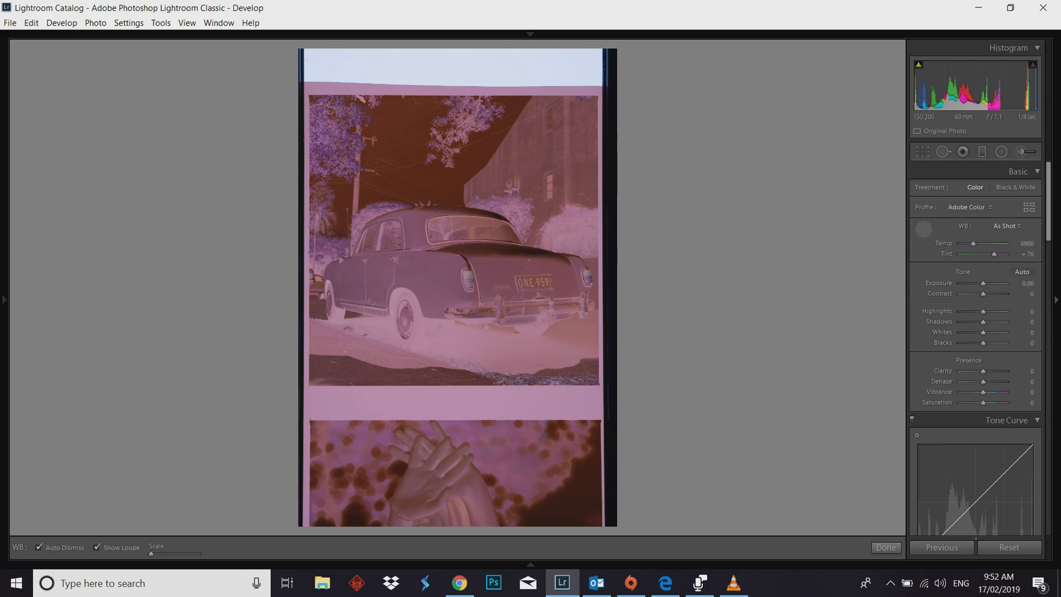
{"action": "left_click", "coordinate": [923, 228]}
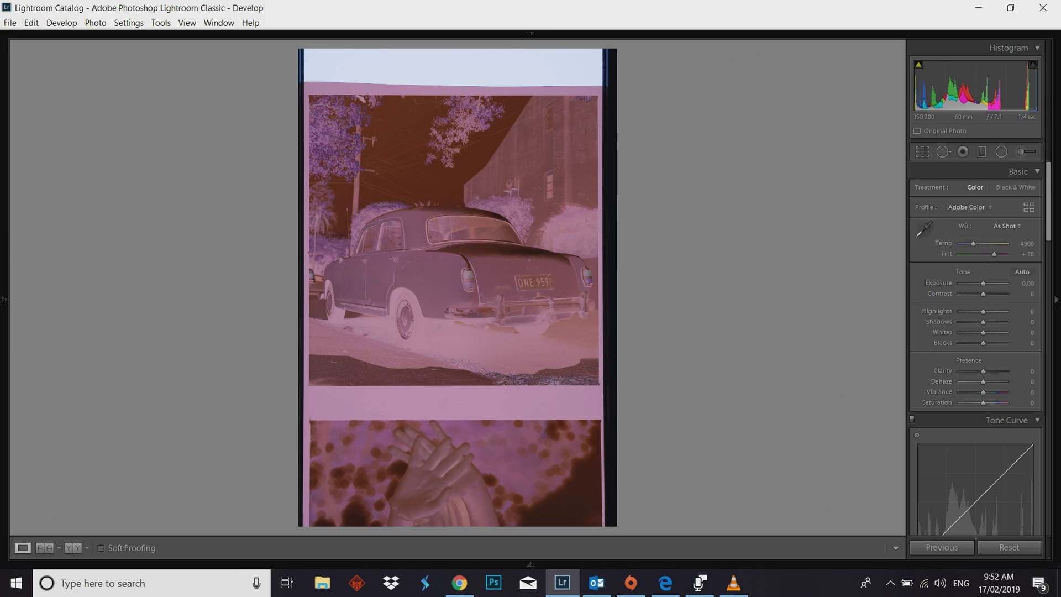
{"action": "left_click", "coordinate": [924, 229]}
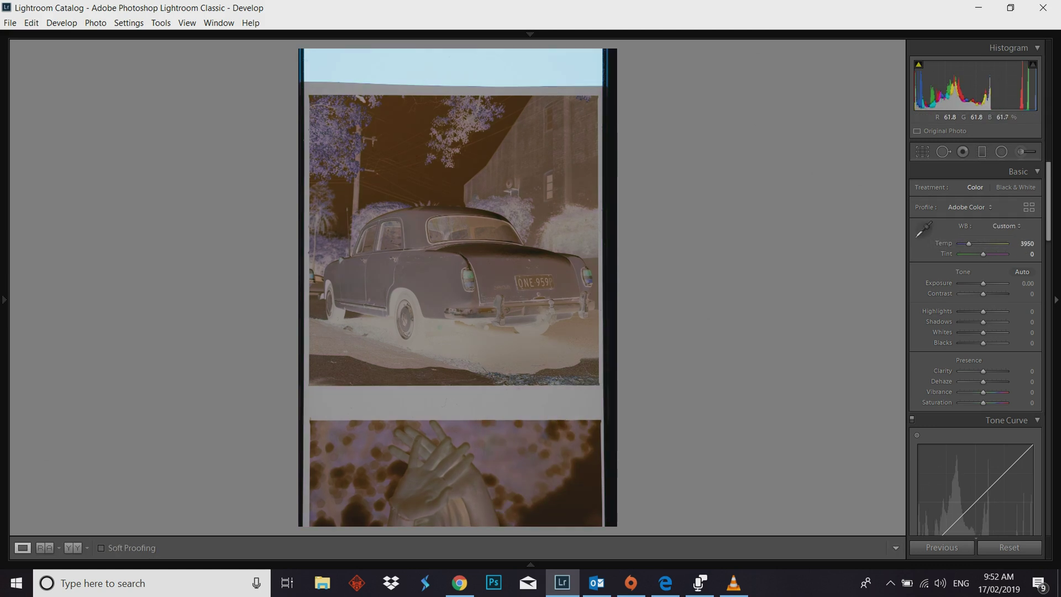
Crop to a 1 x 1 square around the car, trimming film borders and the next frame.
{"action": "key", "text": "r"}
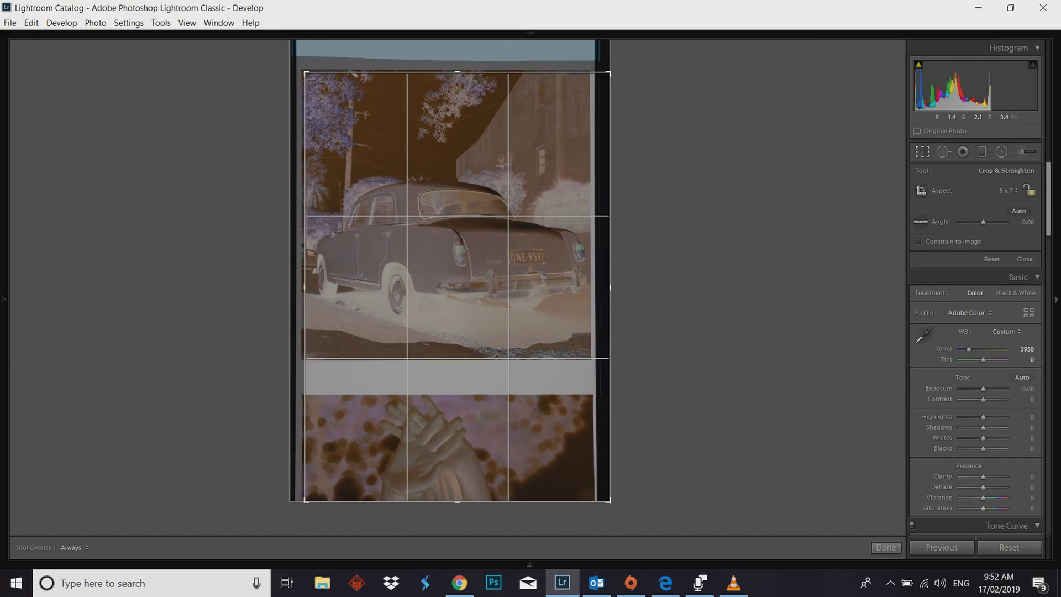
{"action": "left_click", "coordinate": [1009, 191]}
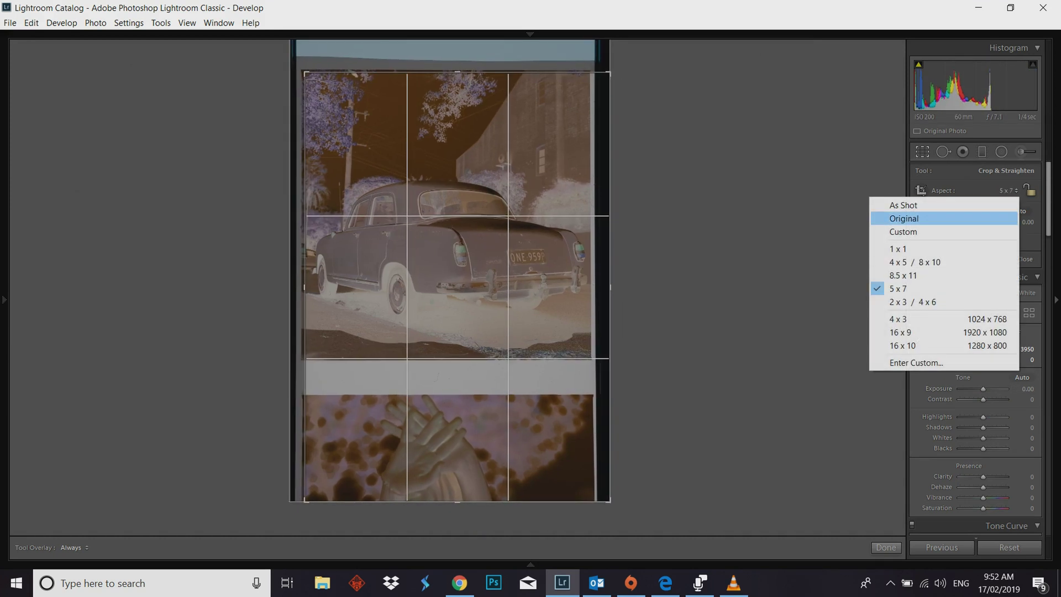
{"action": "left_click", "coordinate": [890, 249]}
{"action": "left_click_drag", "start_coordinate": [457, 265], "coordinate": [459, 329]}
{"action": "left_click_drag", "start_coordinate": [610, 439], "coordinate": [597, 427]}
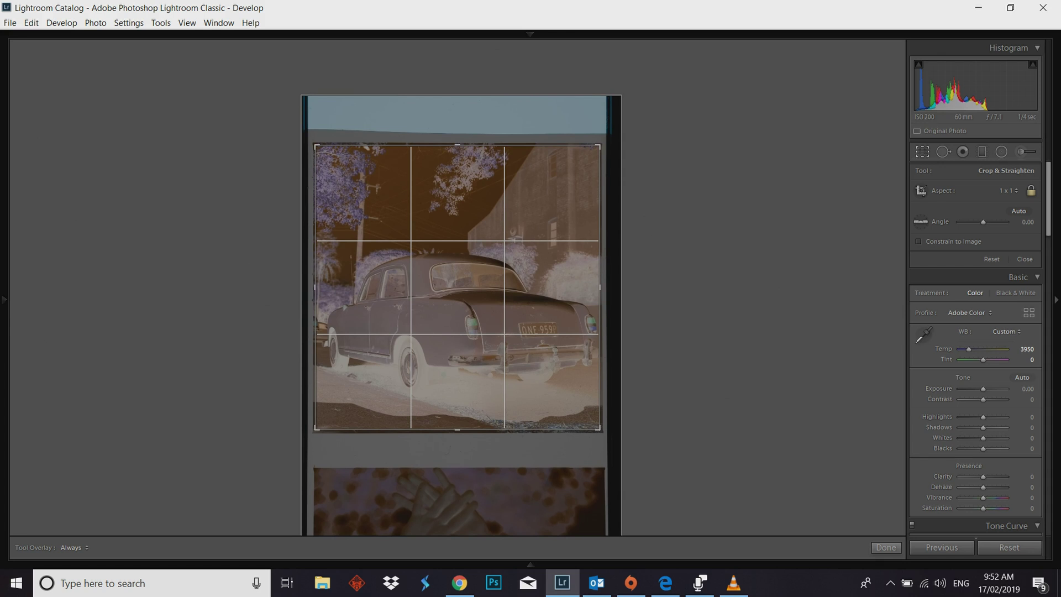
{"action": "key", "text": "Return"}
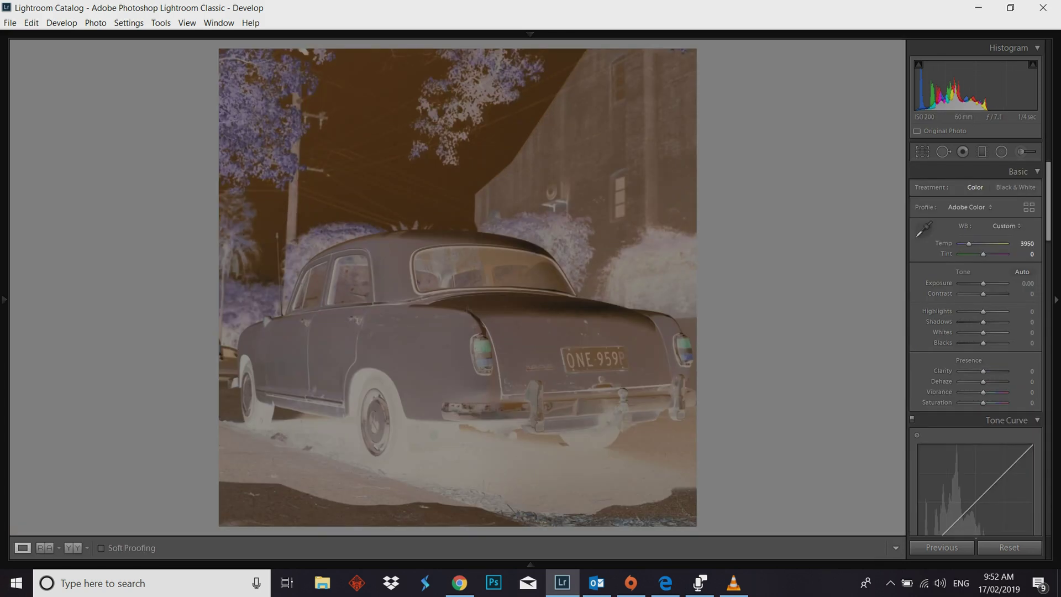
Run Negative Lab Pro from Plug-in Extras and convert the negative with the Basic colour model.
{"action": "left_click", "coordinate": [10, 22]}
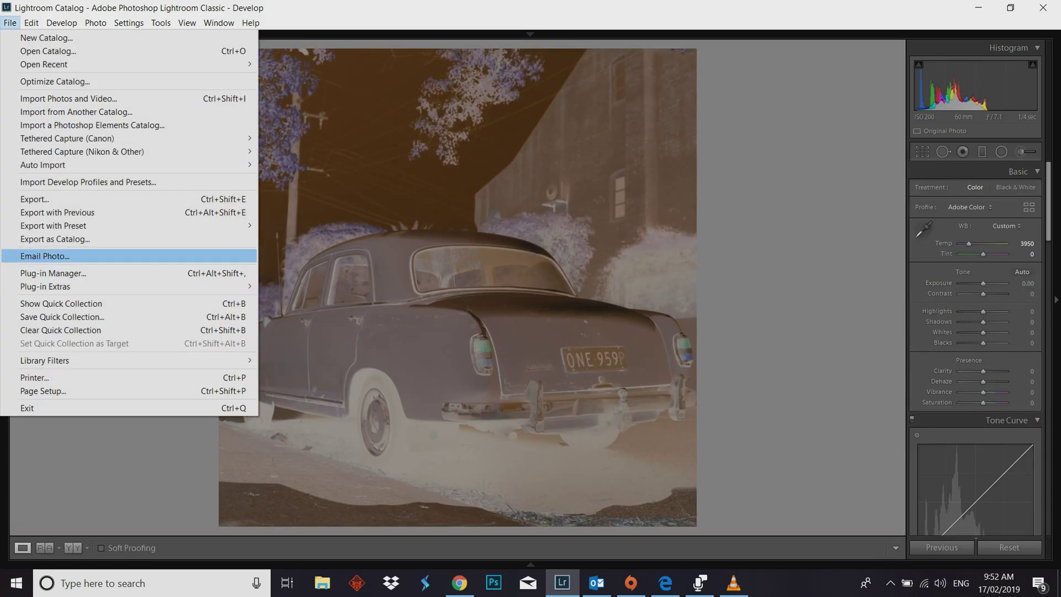
{"action": "mouse_move", "coordinate": [45, 287]}
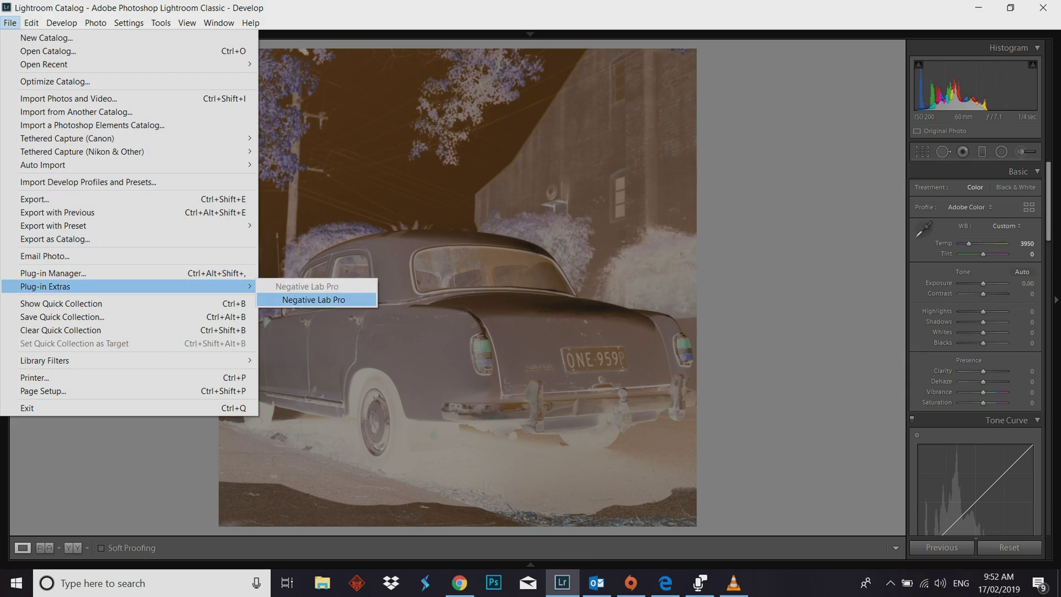
{"action": "left_click", "coordinate": [314, 300]}
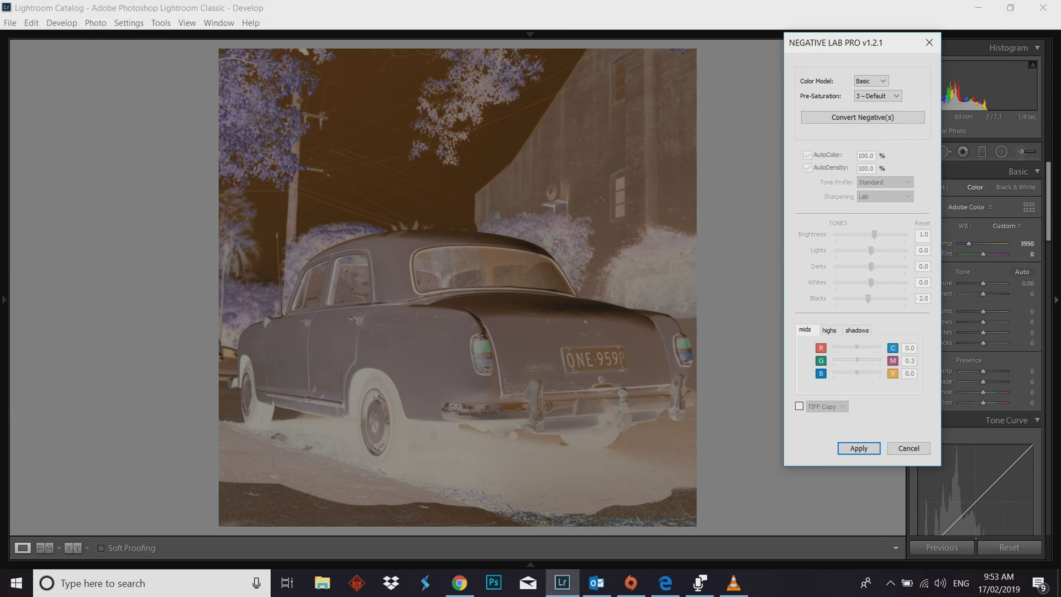
{"action": "left_click", "coordinate": [871, 81]}
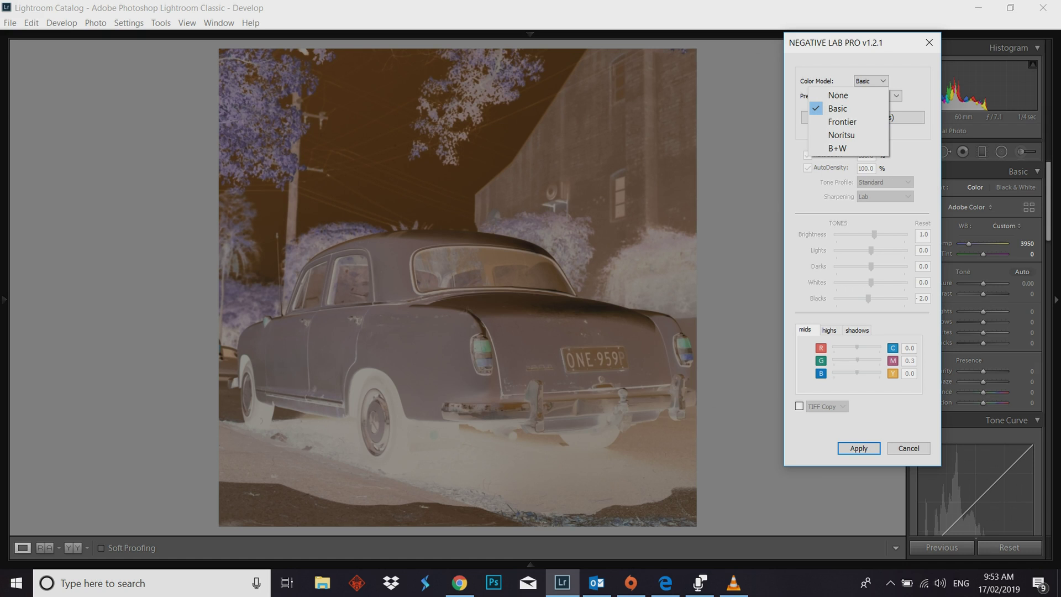
{"action": "left_click", "coordinate": [845, 109]}
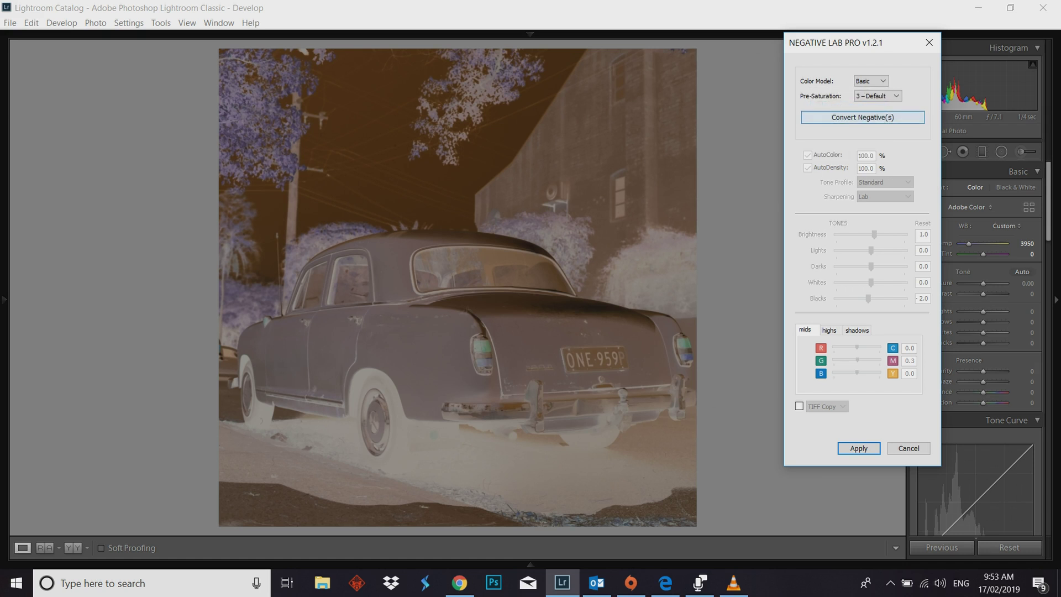
{"action": "left_click", "coordinate": [862, 118]}
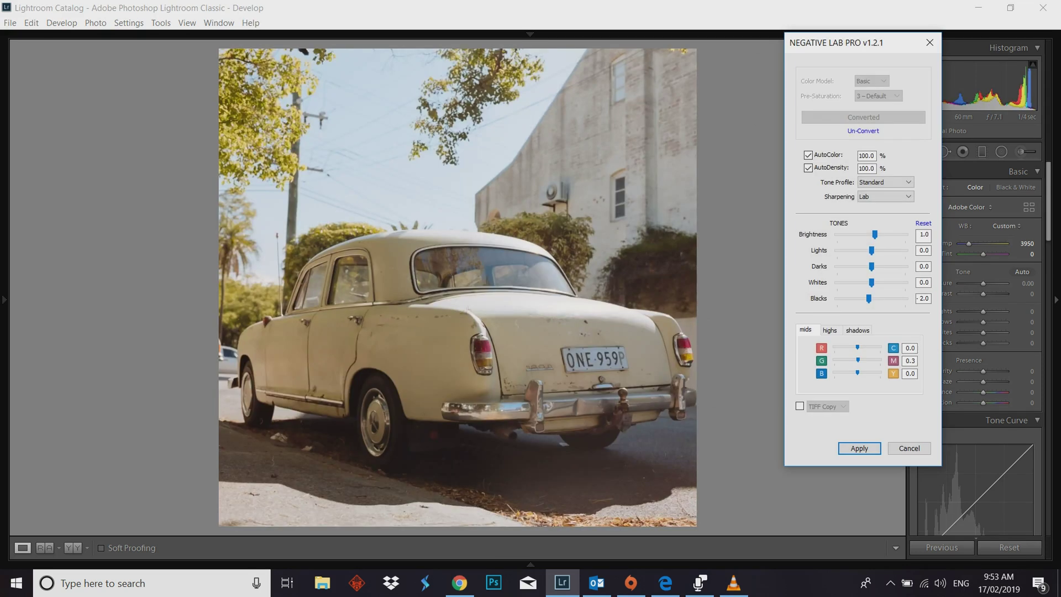
Turn off AutoDensity and AutoColor and set Brightness and Blacks to 0 for comparison.
{"action": "left_click", "coordinate": [808, 167]}
{"action": "left_click", "coordinate": [808, 155]}
{"action": "double_click", "coordinate": [923, 234]}
{"action": "type", "text": "0"}
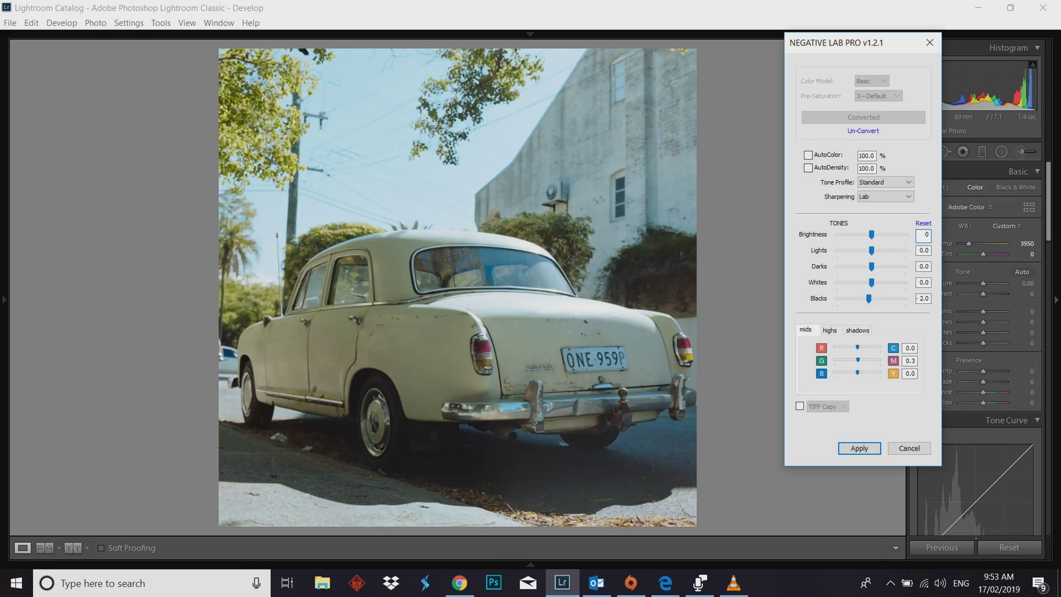
{"action": "double_click", "coordinate": [924, 298]}
{"action": "type", "text": "0"}
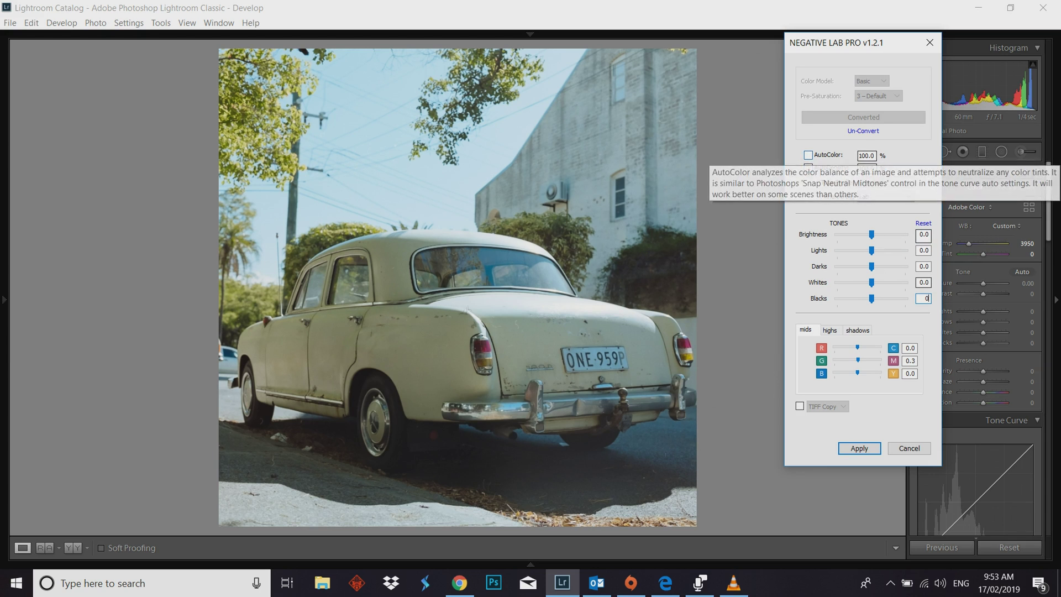
Restore AutoColor, Blacks -2.0 and Brightness 1.0, then set the midtone Y value to -0.3.
{"action": "left_click", "coordinate": [808, 155]}
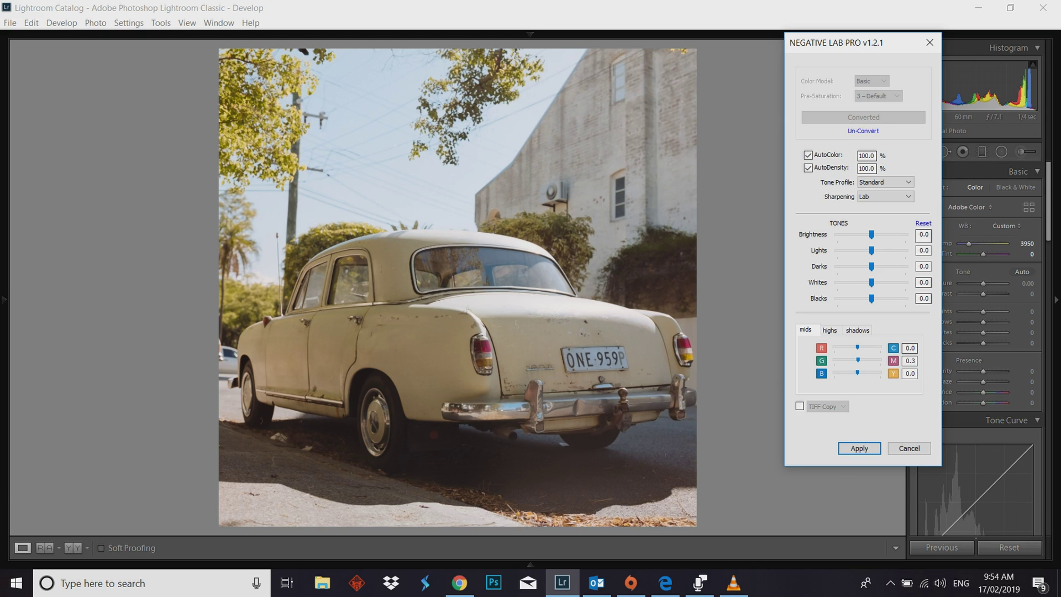
{"action": "left_click_drag", "start_coordinate": [871, 298], "coordinate": [869, 298]}
{"action": "left_click_drag", "start_coordinate": [871, 234], "coordinate": [875, 234]}
{"action": "double_click", "coordinate": [909, 373]}
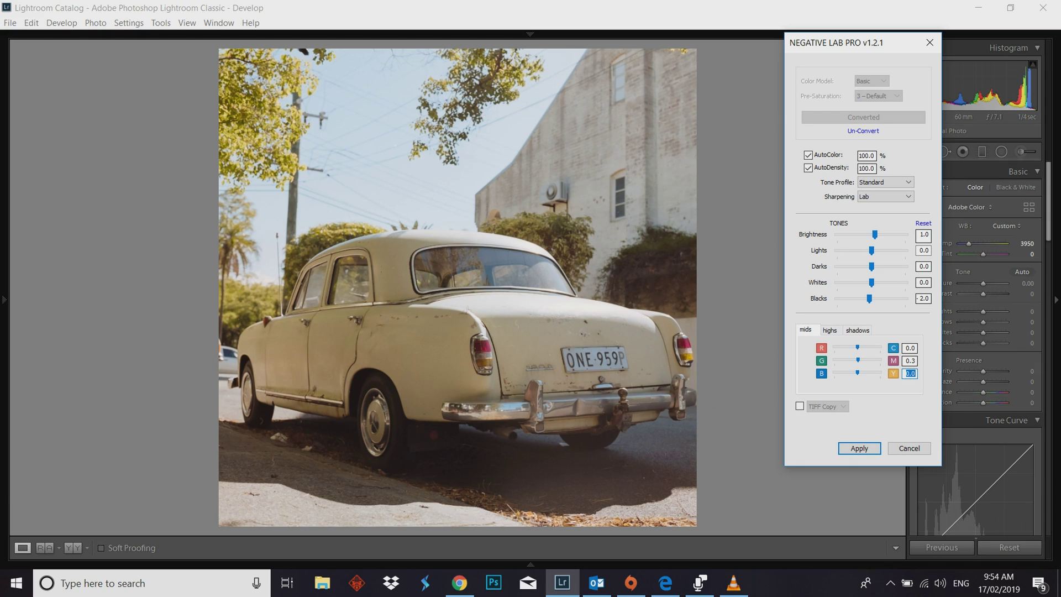
{"action": "type", "text": "-0.3"}
{"action": "key", "text": "Return"}
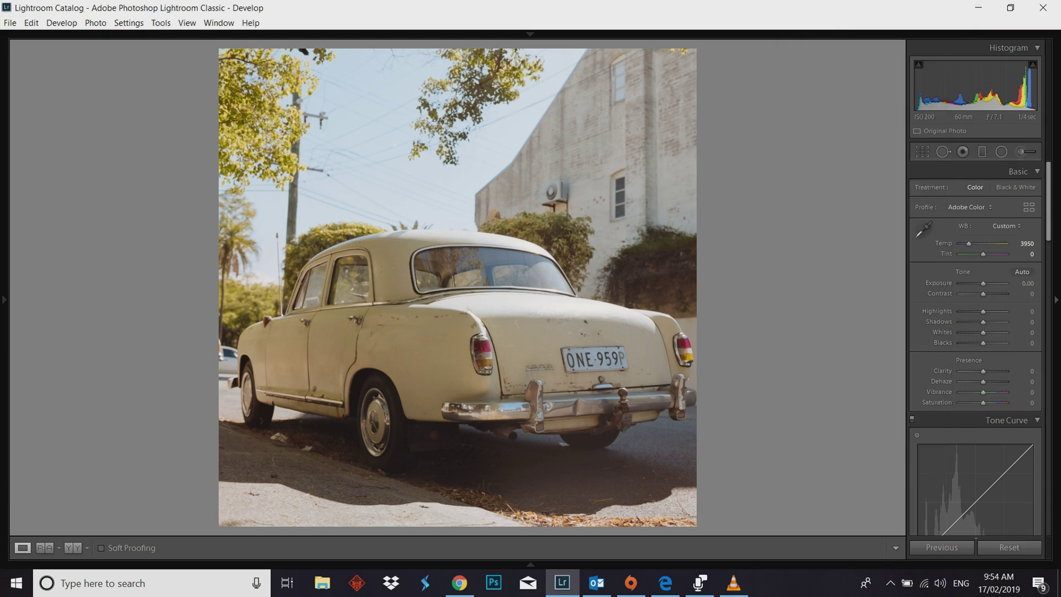
Reopen Negative Lab Pro from Plug-in Extras and apply its conversion settings to the car photo.
{"action": "left_click", "coordinate": [10, 22]}
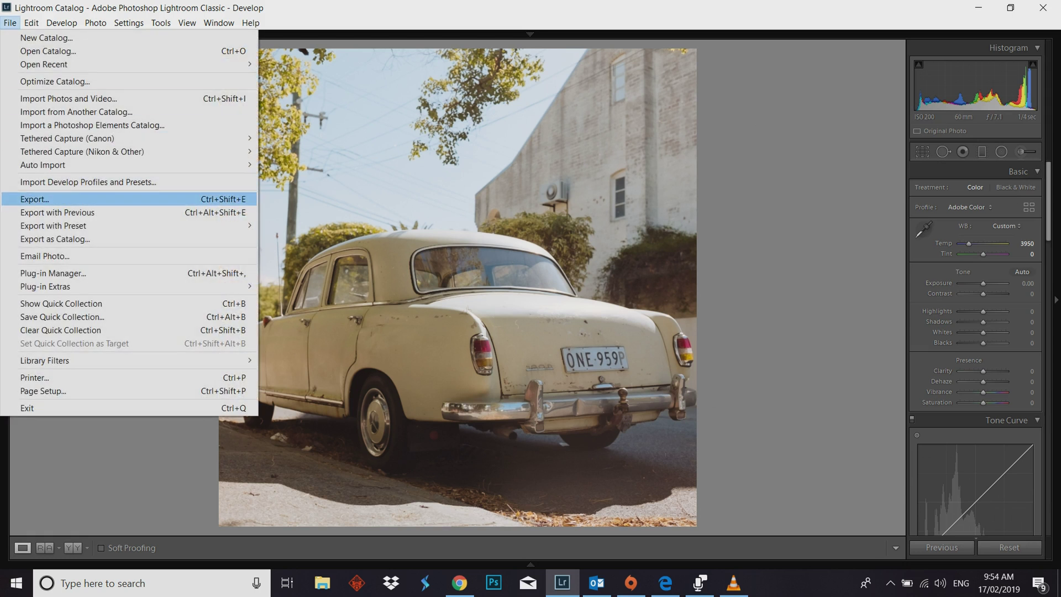
{"action": "mouse_move", "coordinate": [61, 286]}
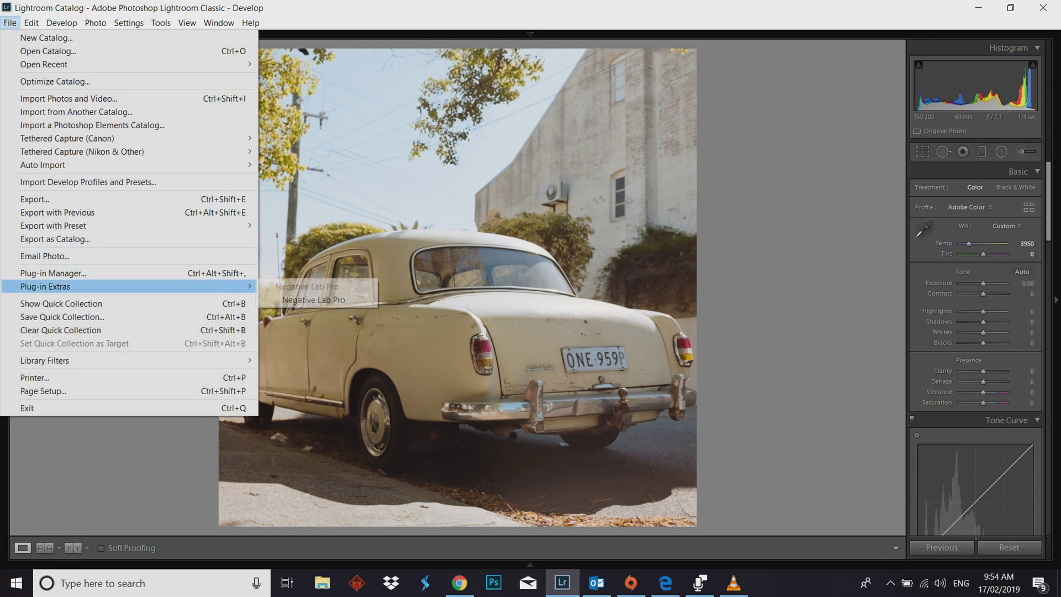
{"action": "left_click", "coordinate": [326, 298]}
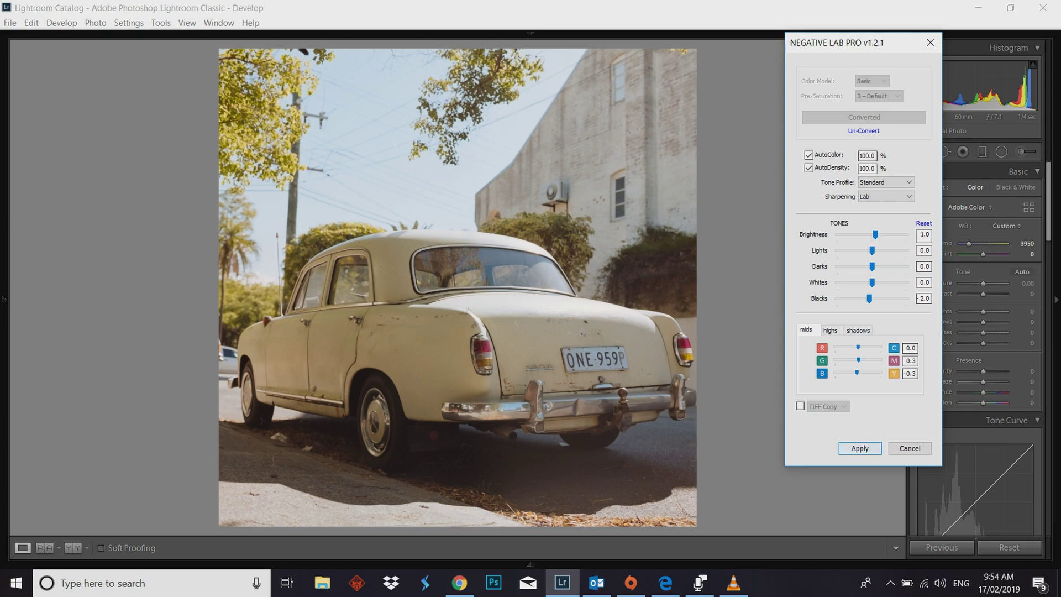
{"action": "left_click", "coordinate": [859, 448]}
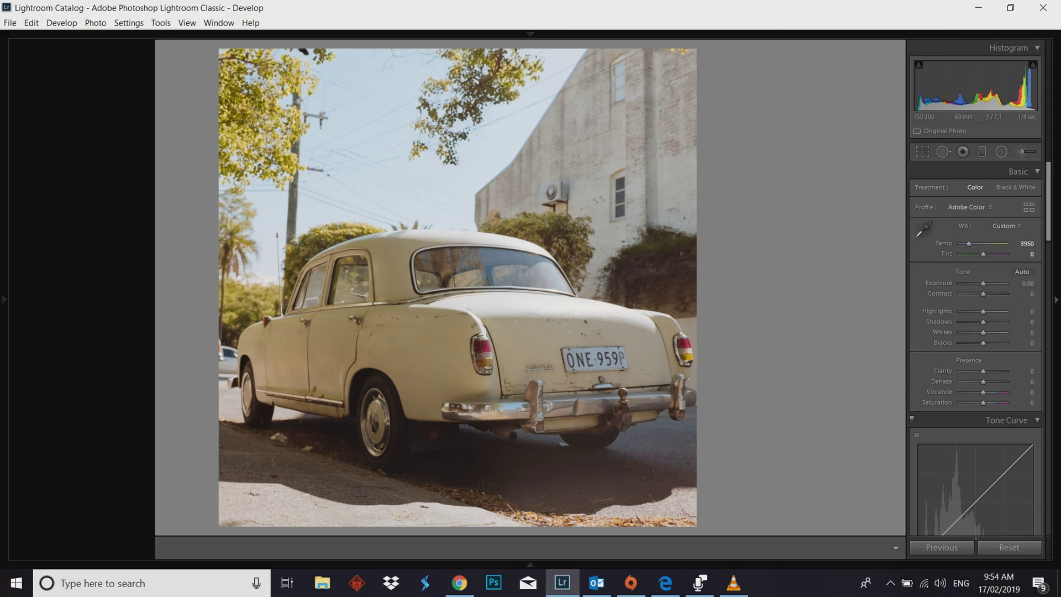
Import the three car JPEGs from the neglab folder, then switch to the Develop module.
{"action": "left_click", "coordinate": [10, 22]}
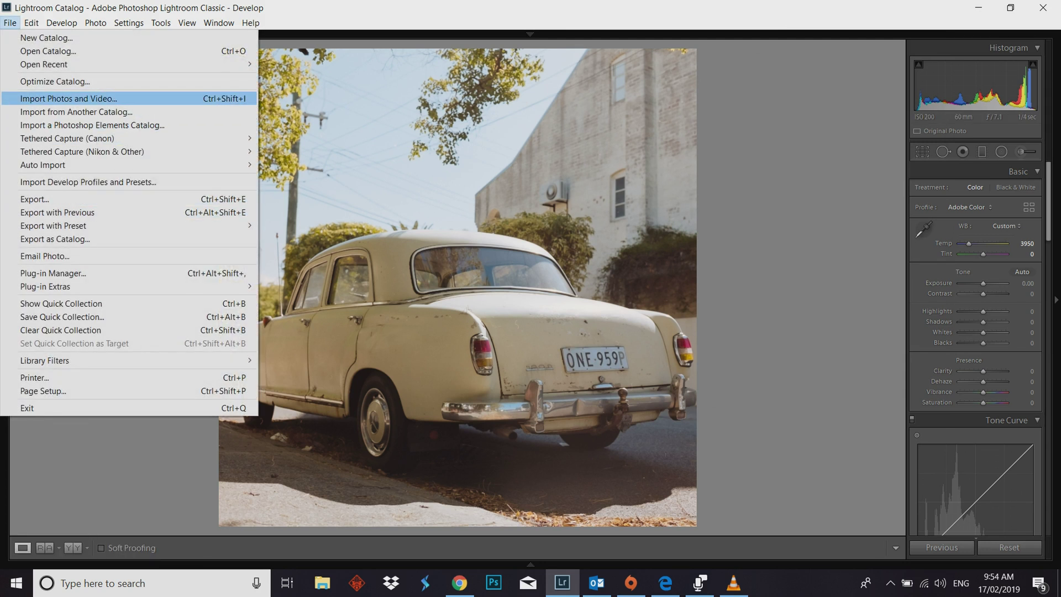
{"action": "left_click", "coordinate": [66, 98]}
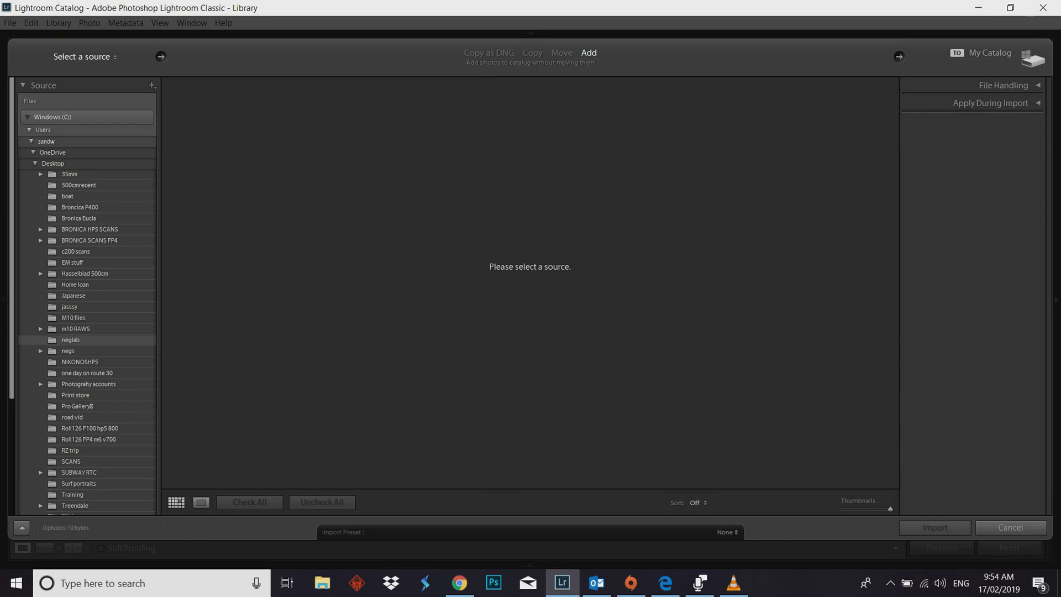
{"action": "left_click", "coordinate": [71, 340]}
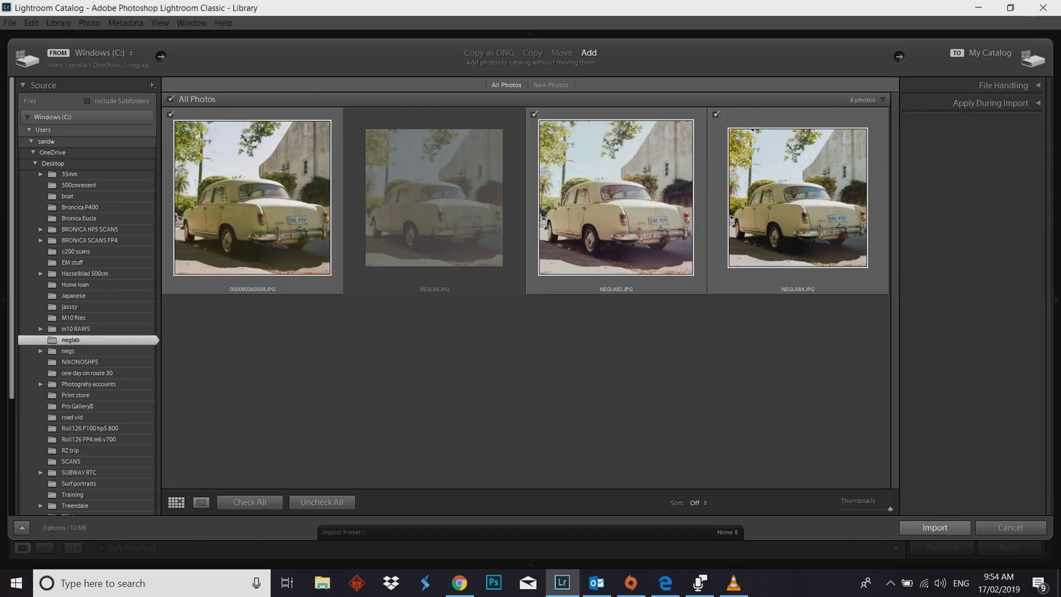
{"action": "left_click", "coordinate": [935, 528]}
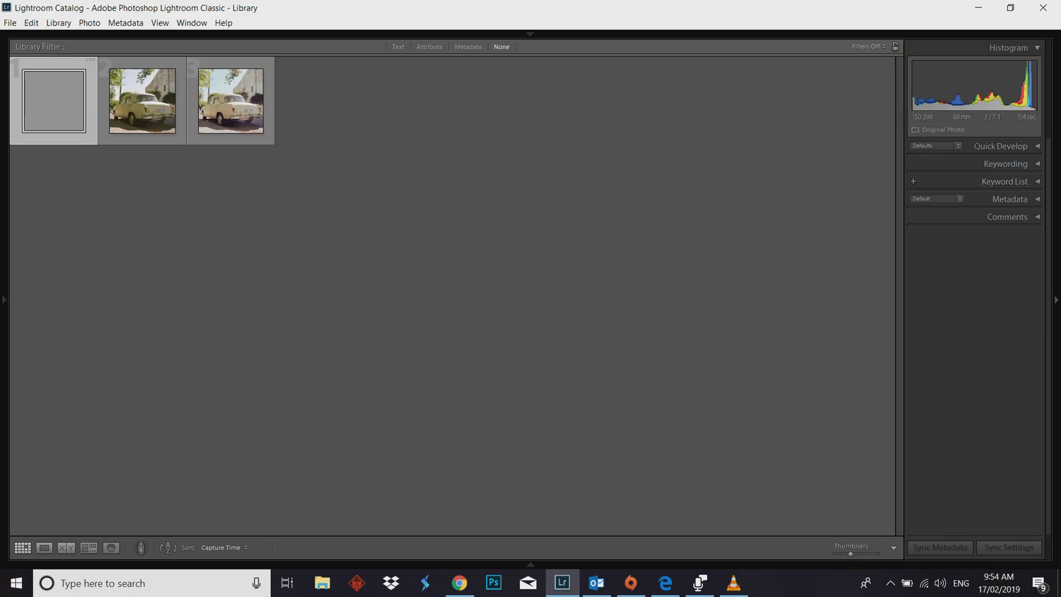
{"action": "key", "text": "d"}
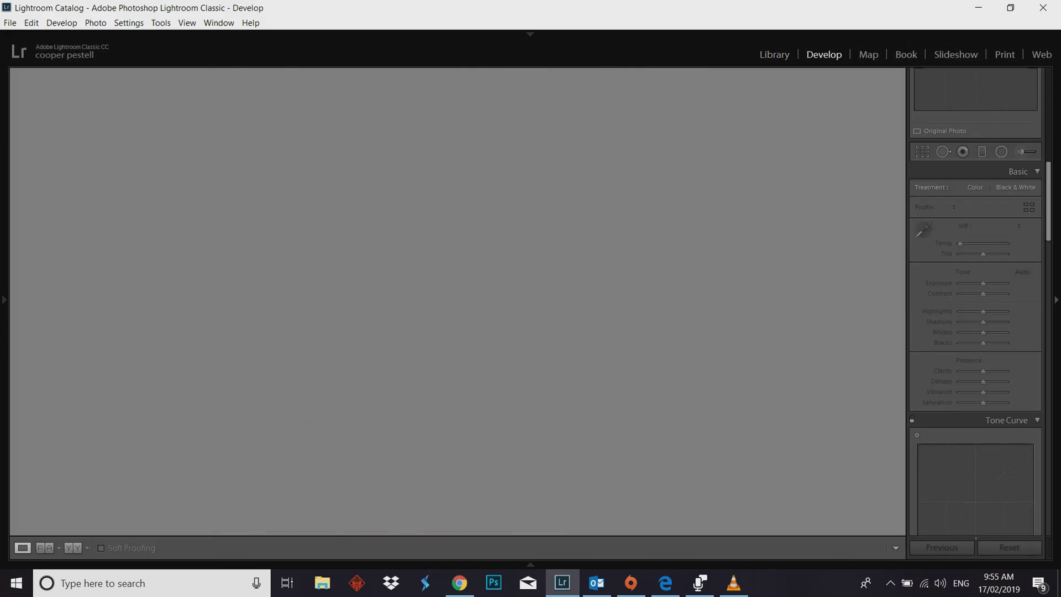
Hide the side panels and zoom in on the car's rear to check detail, then zoom out.
{"action": "key", "text": "shift+Tab"}
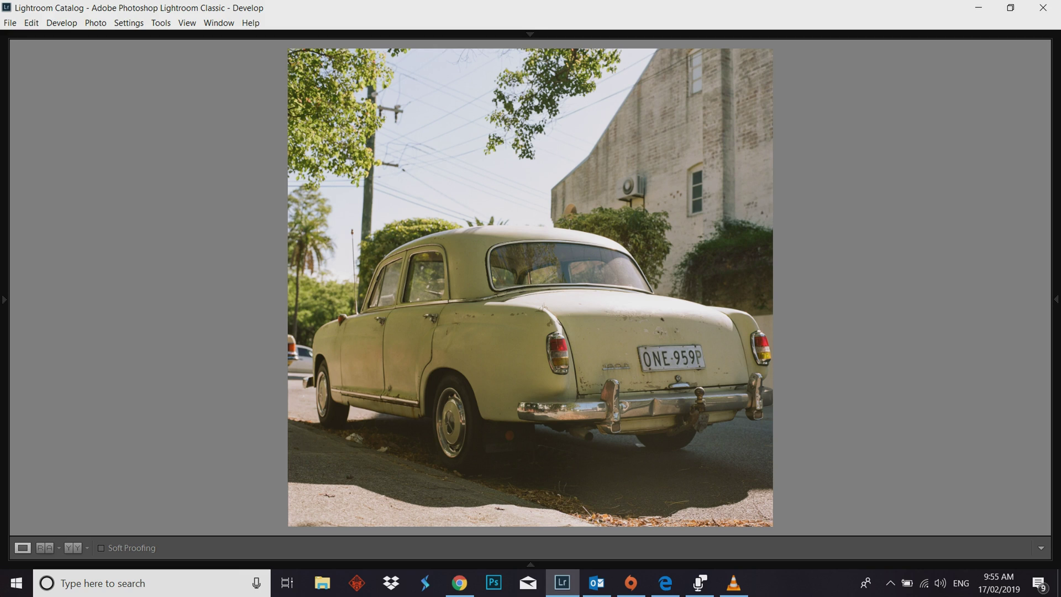
{"action": "left_click_drag", "start_coordinate": [635, 372], "coordinate": [658, 365]}
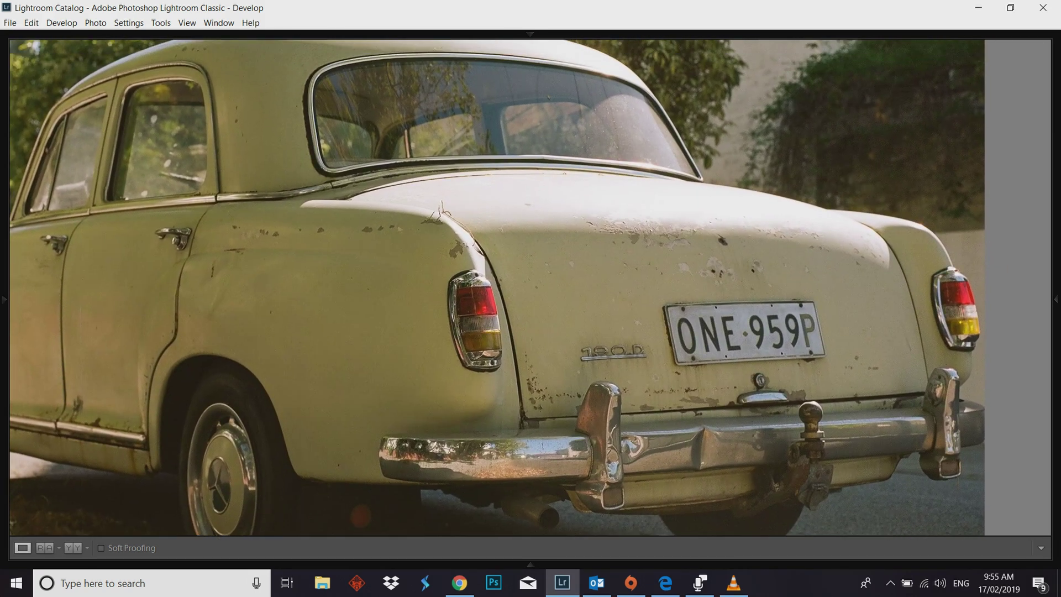
{"action": "key", "text": "z"}
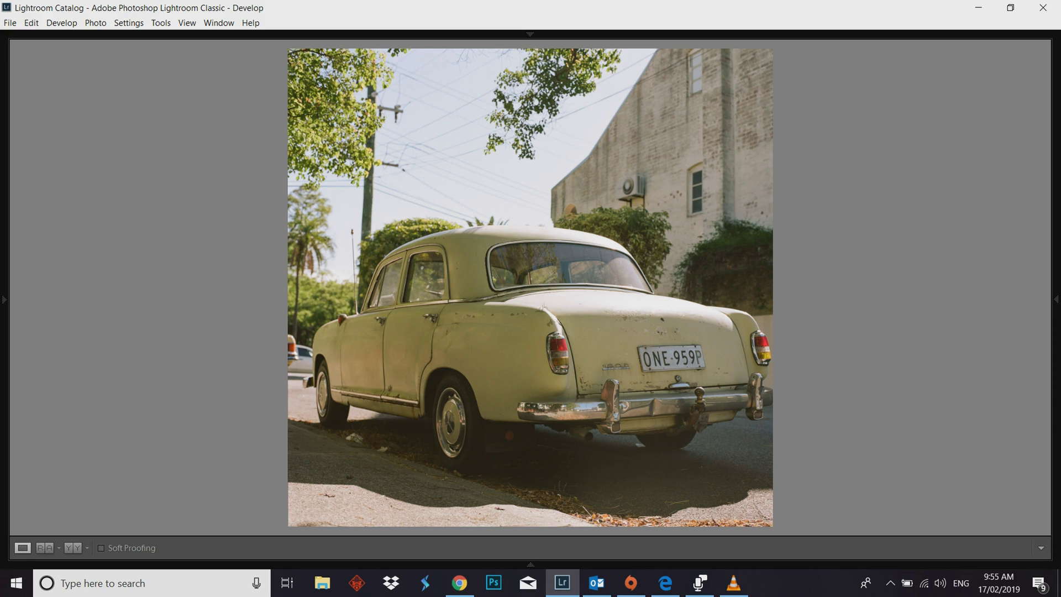
Step through the Filmstrip to display NEGLAB3.JPG.
{"action": "key", "text": "F6"}
{"action": "key", "text": "Right"}
{"action": "key", "text": "F6"}
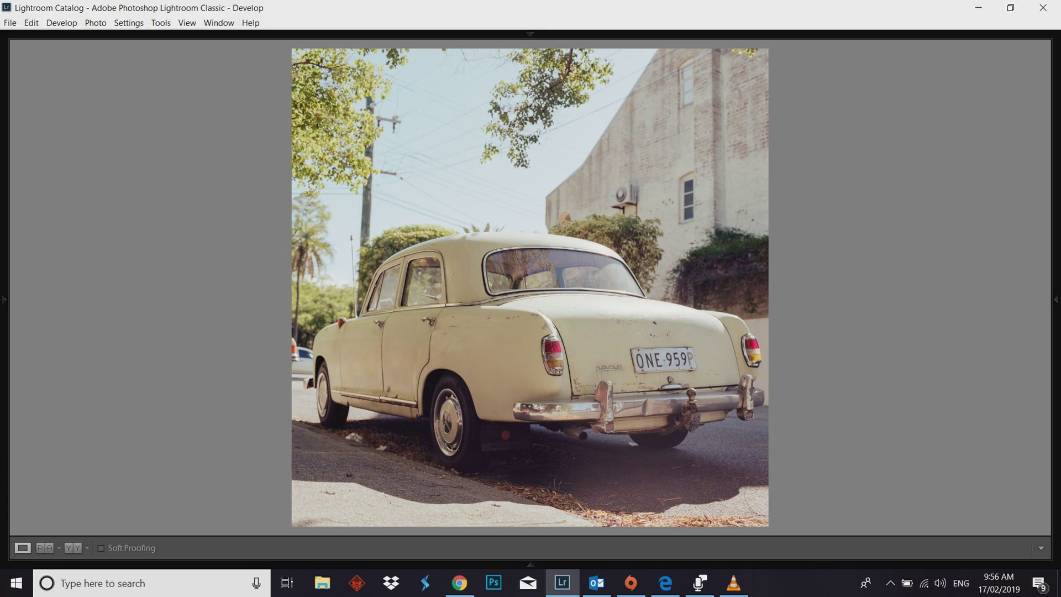
Set Contrast to +52, Exposure to -0.36 and Clarity to +5 on the car photo.
{"action": "mouse_move", "coordinate": [1056, 299]}
{"action": "left_click_drag", "start_coordinate": [983, 294], "coordinate": [996, 294]}
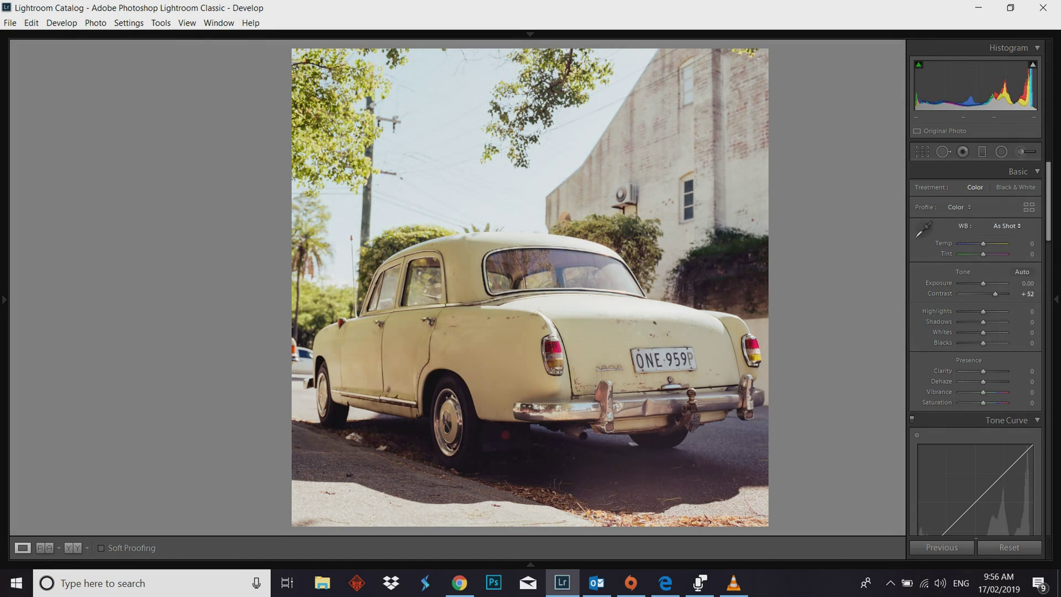
{"action": "left_click_drag", "start_coordinate": [983, 283], "coordinate": [981, 283]}
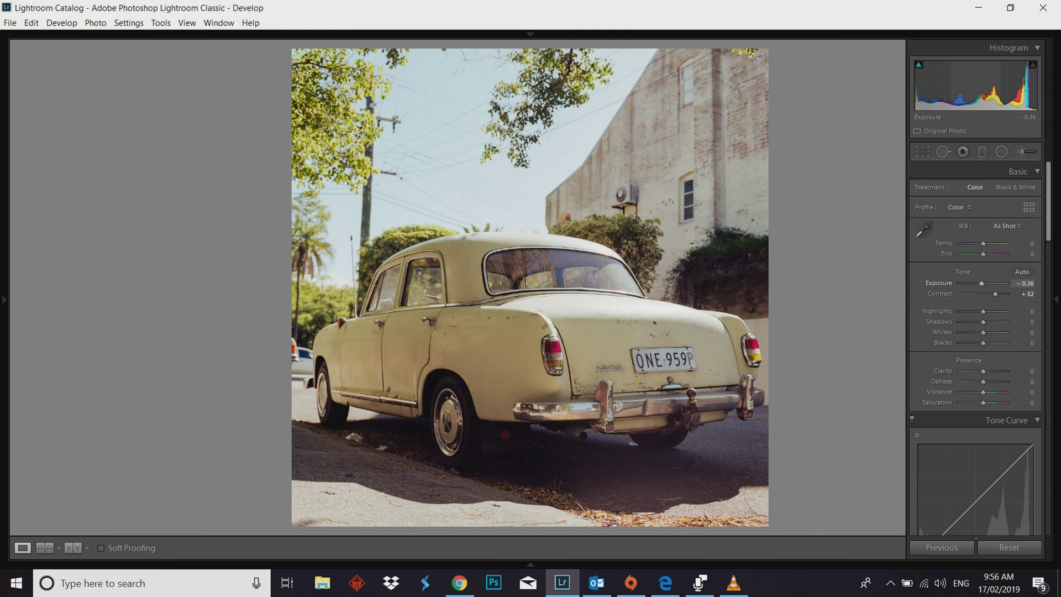
{"action": "left_click", "coordinate": [1029, 372]}
{"action": "type", "text": "5"}
{"action": "key", "text": "Return"}
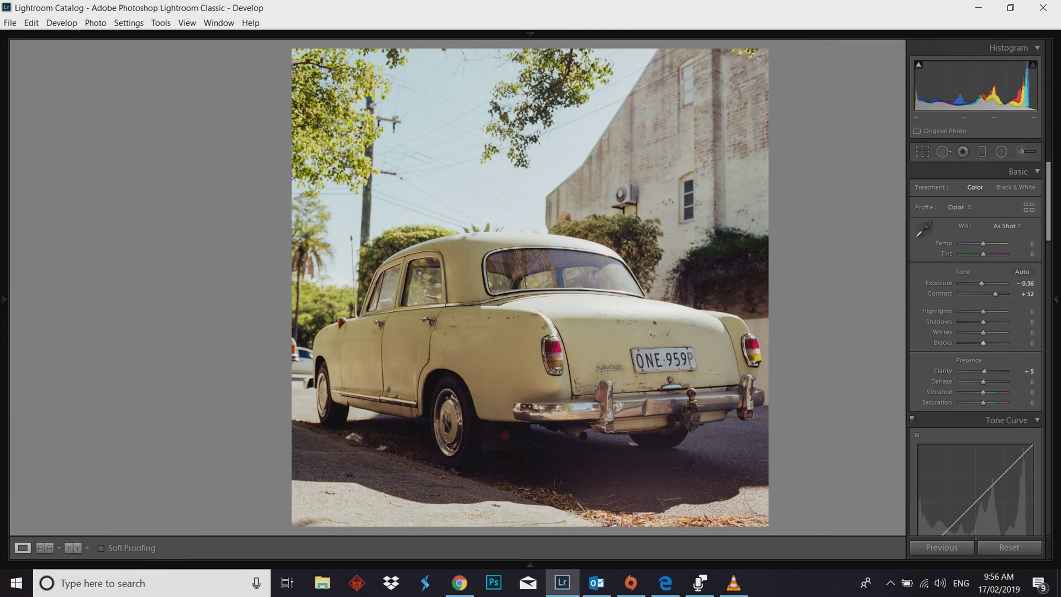
Hide the panels, check the rear up close, and load the second Filmstrip photo.
{"action": "key", "text": "comma"}
{"action": "key", "text": "comma"}
{"action": "key", "text": "comma"}
{"action": "key", "text": "comma"}
{"action": "key", "text": "comma"}
{"action": "key", "text": "comma"}
{"action": "key", "text": "Tab"}
{"action": "key", "text": "z"}
{"action": "key", "text": "z"}
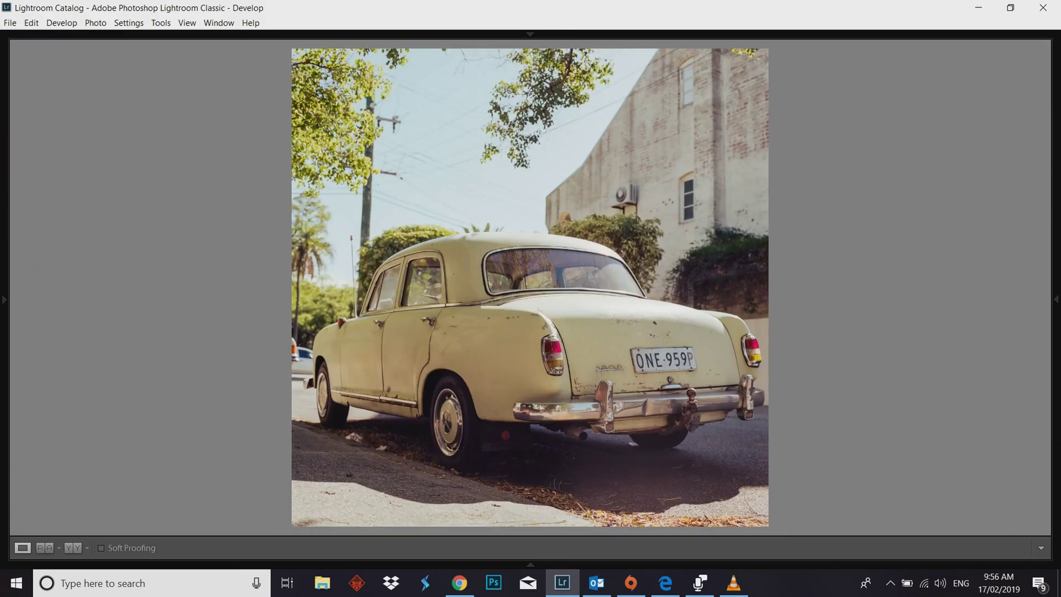
{"action": "key", "text": "F6"}
{"action": "key", "text": "Right"}
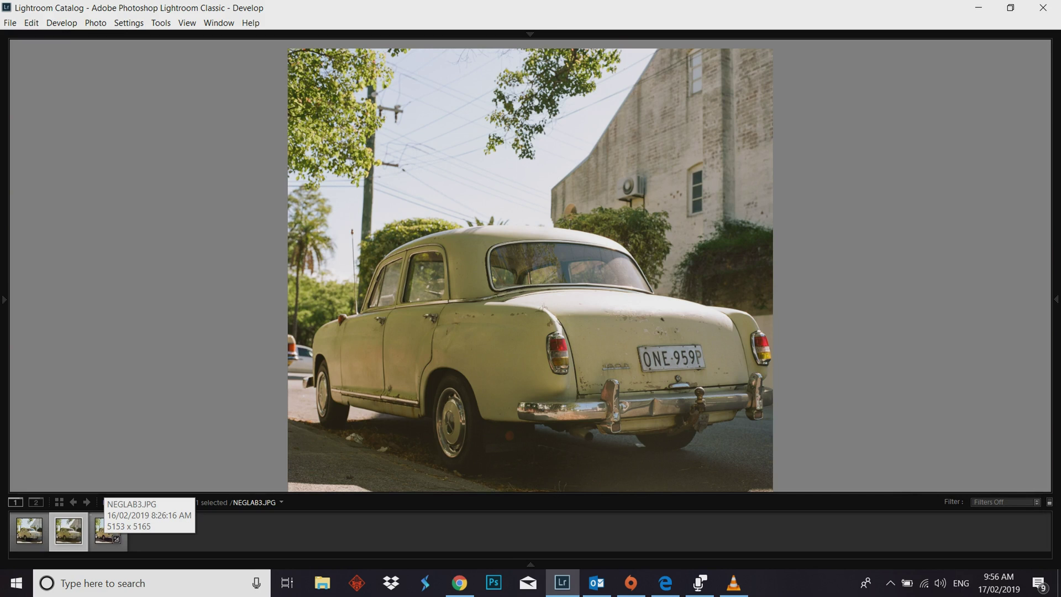
Switch to another scan and set its white balance to Auto.
{"action": "left_click", "coordinate": [107, 529]}
{"action": "key", "text": "F6"}
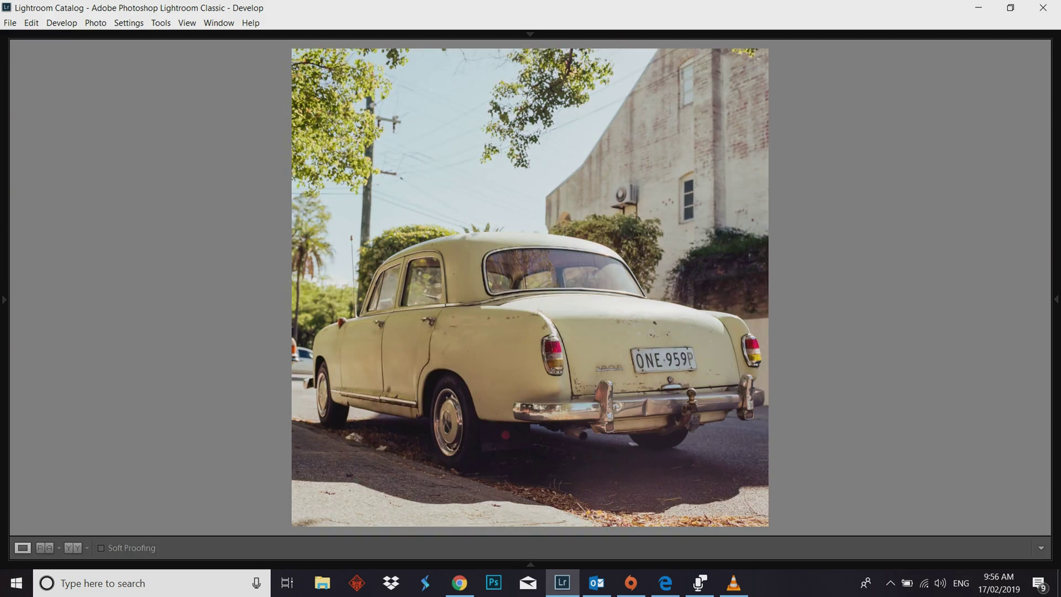
{"action": "left_click", "coordinate": [627, 289]}
{"action": "left_click", "coordinate": [627, 289]}
{"action": "mouse_move", "coordinate": [1056, 276]}
{"action": "left_click", "coordinate": [1007, 226]}
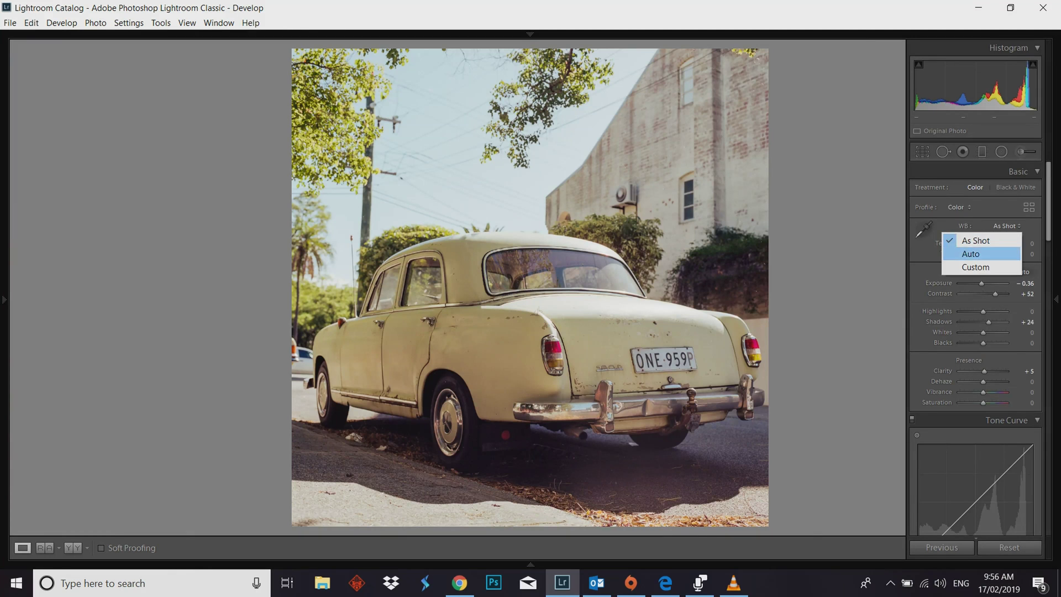
{"action": "left_click", "coordinate": [971, 254]}
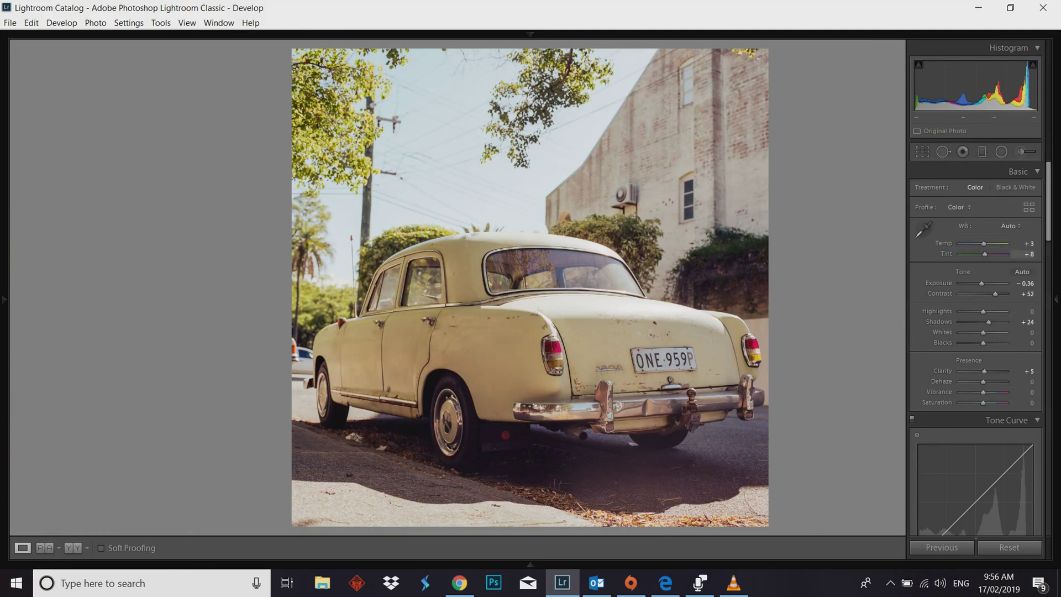
Hide the panels and zoom in to pan across the number plate, then return to the whole car.
{"action": "key", "text": "F8"}
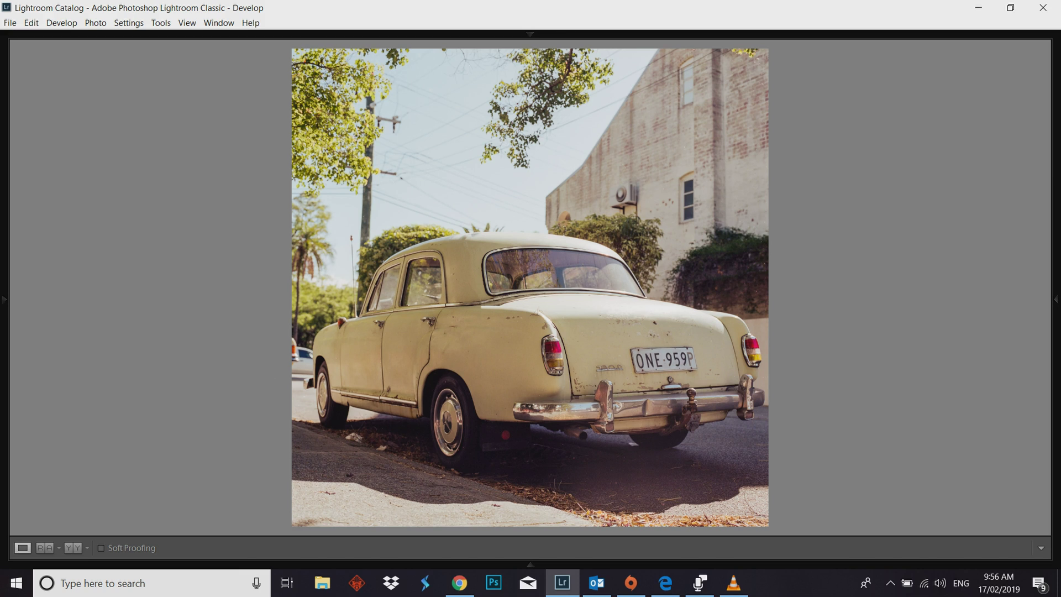
{"action": "left_click", "coordinate": [699, 384]}
{"action": "left_click_drag", "start_coordinate": [699, 385], "coordinate": [939, 393]}
{"action": "left_click", "coordinate": [939, 392]}
Flip between NEGLAB3.JPG, the third photo, the first photo and 000090060004.JPG to compare.
{"action": "mouse_move", "coordinate": [133, 564]}
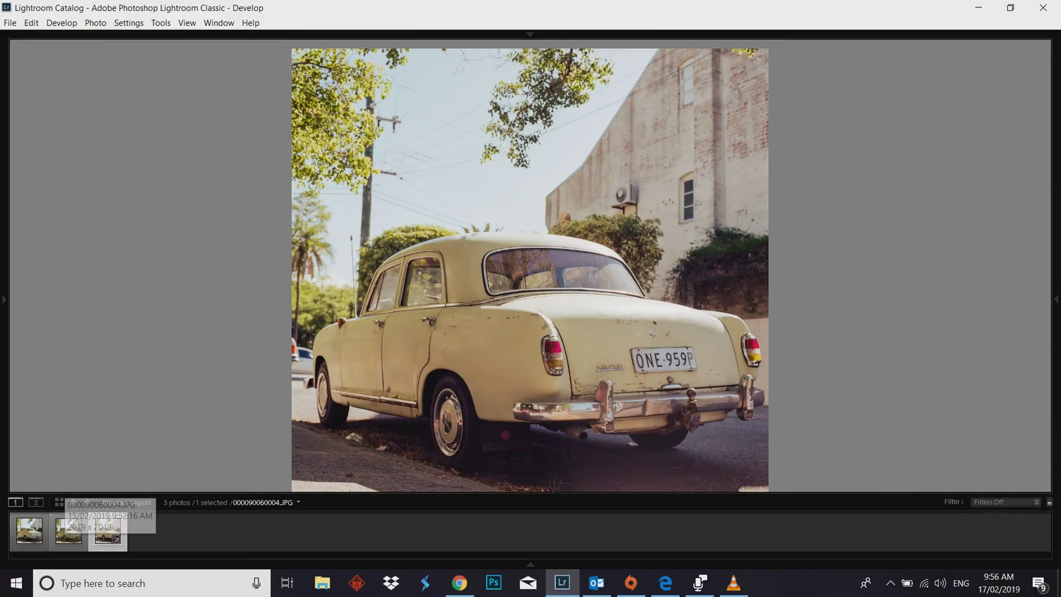
{"action": "left_click", "coordinate": [70, 531]}
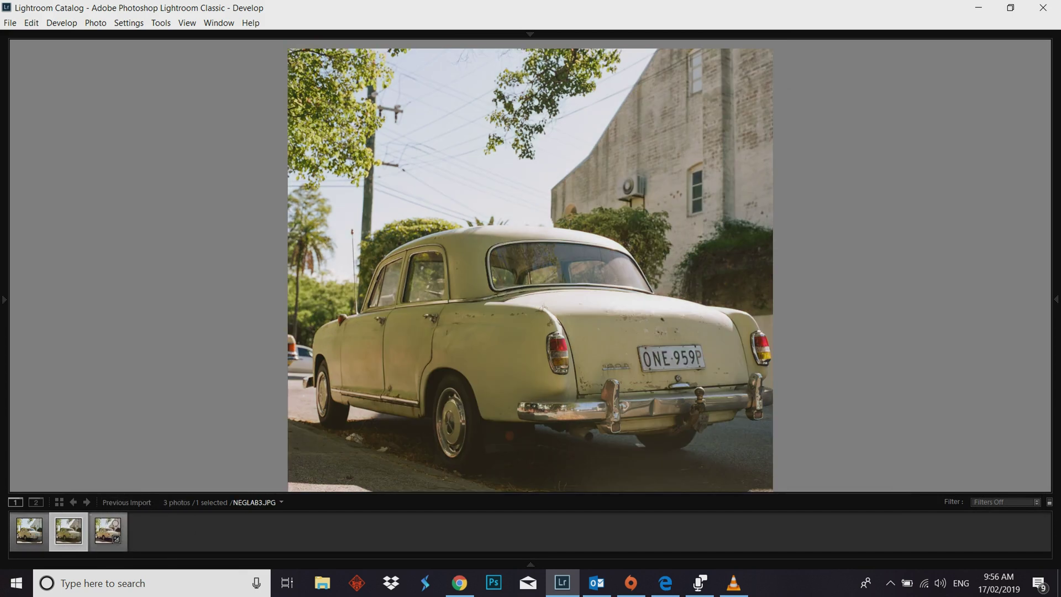
{"action": "left_click", "coordinate": [107, 529]}
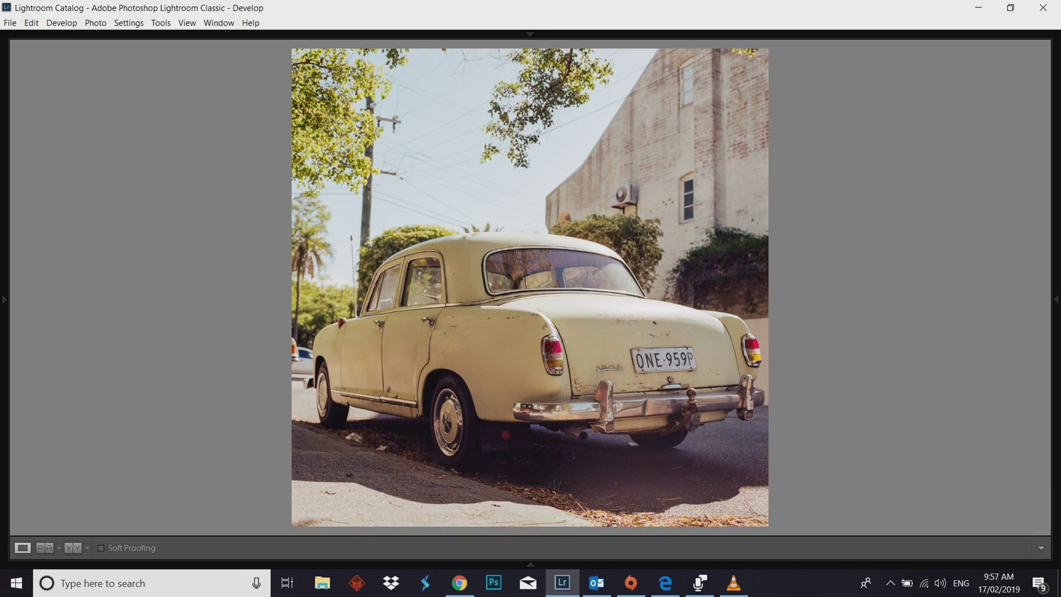
{"action": "mouse_move", "coordinate": [530, 565]}
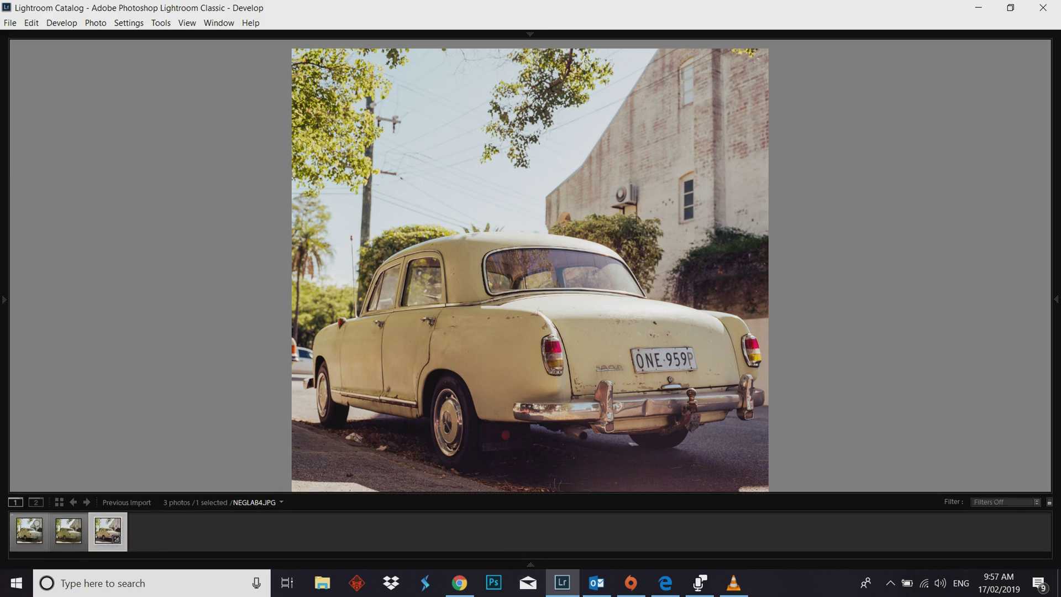
{"action": "left_click", "coordinate": [36, 524]}
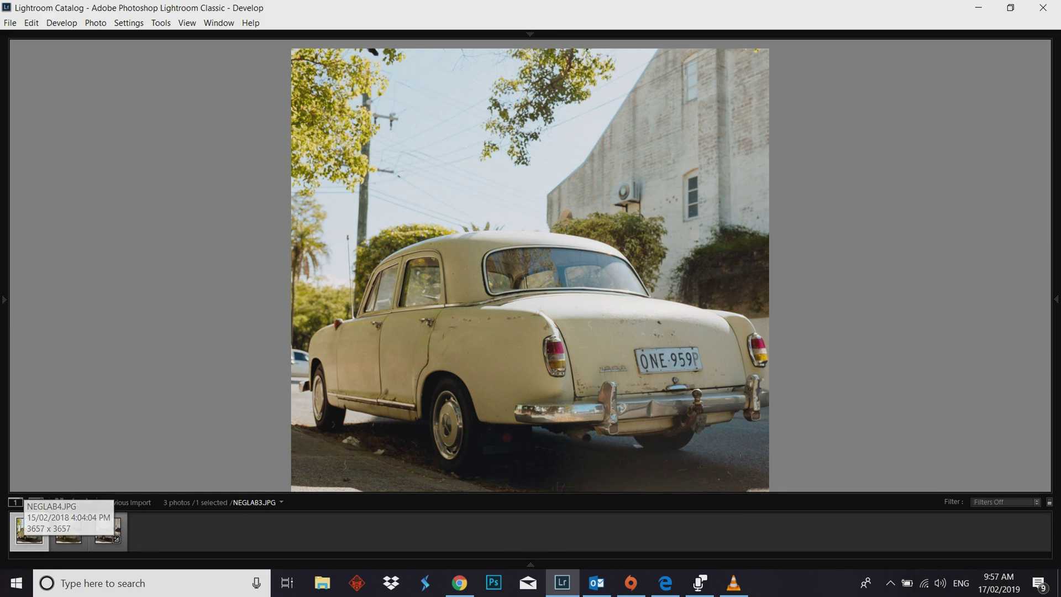
{"action": "mouse_move", "coordinate": [1056, 299]}
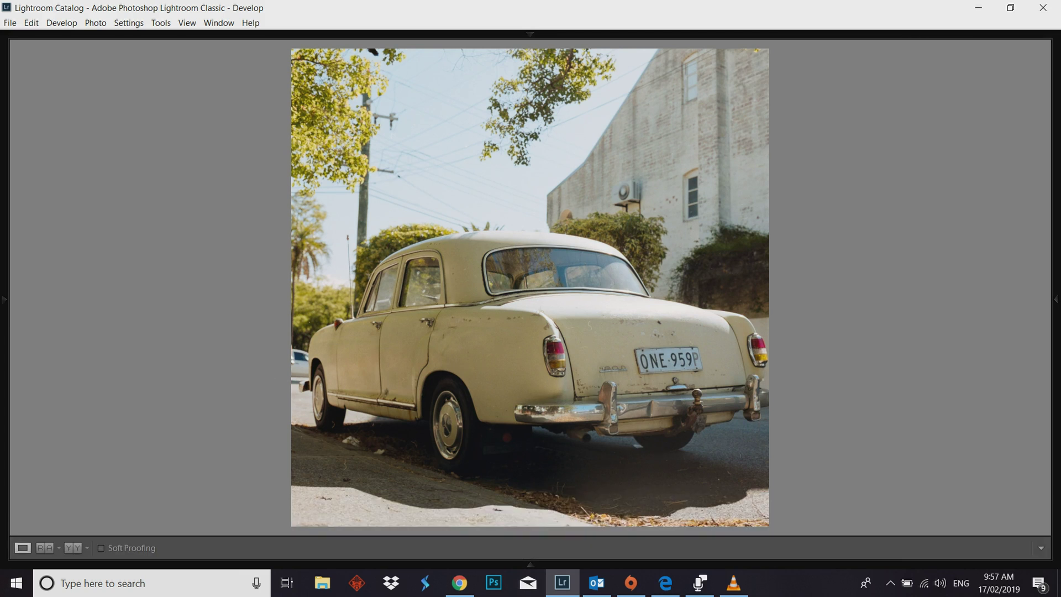
{"action": "mouse_move", "coordinate": [530, 564]}
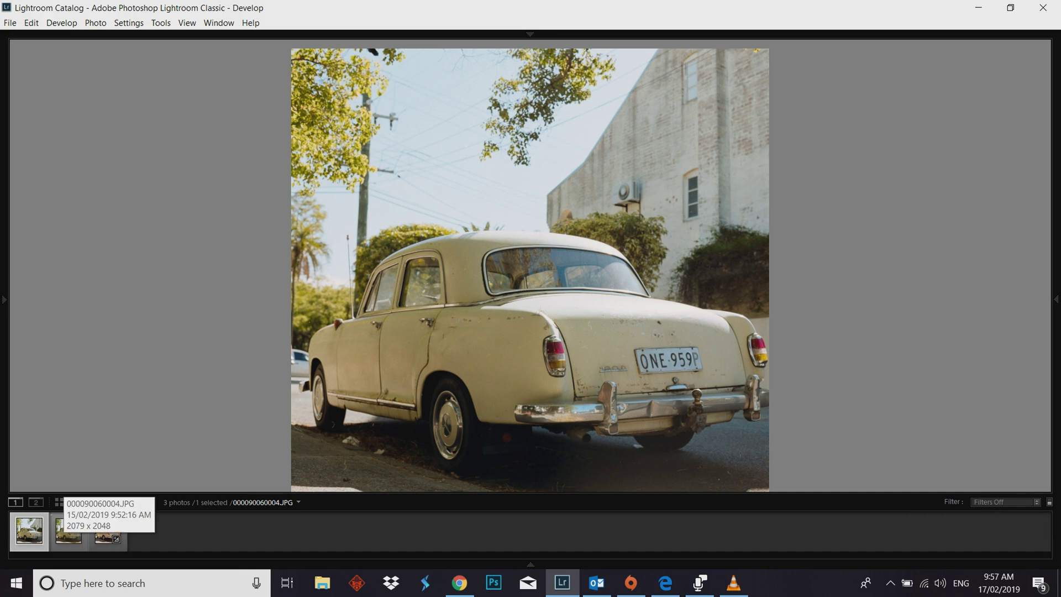
{"action": "left_click", "coordinate": [68, 530]}
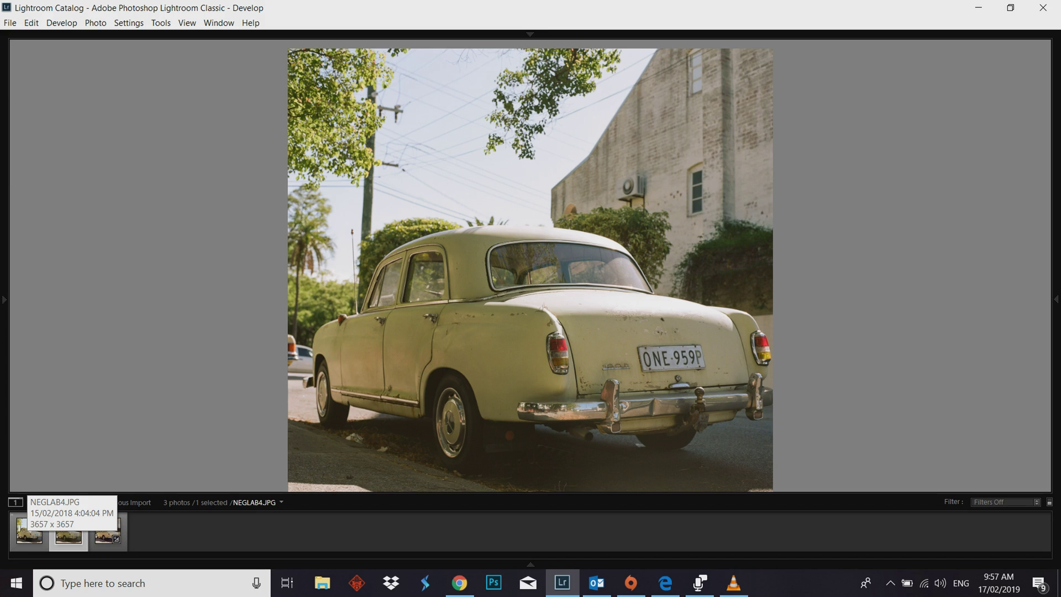
Alternate between NEGLAB4.JPG and NEGLAB3.JPG, ending with the Filmstrip hidden at full height.
{"action": "left_click", "coordinate": [29, 530]}
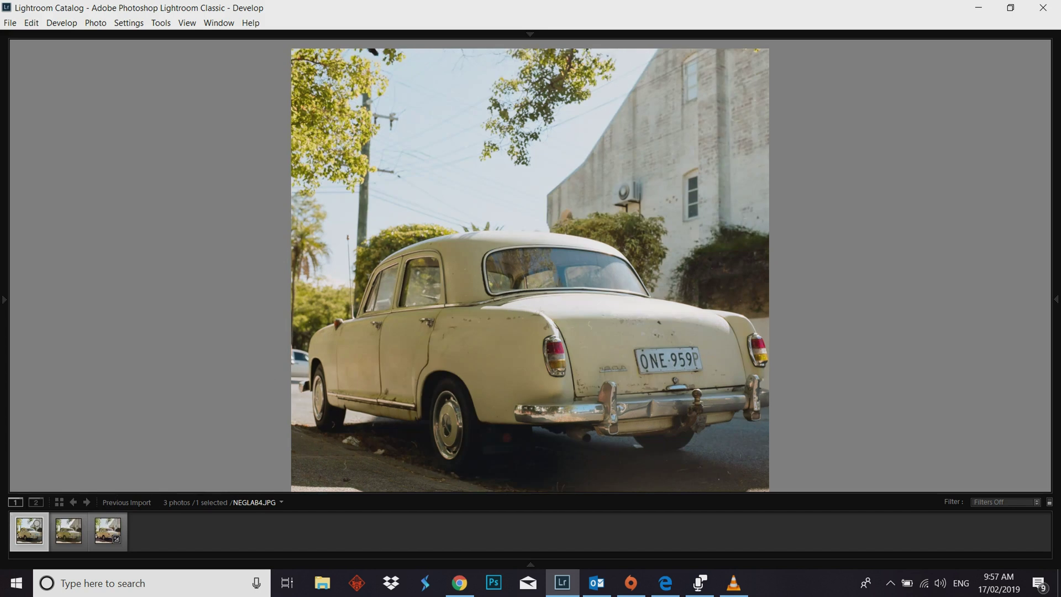
{"action": "key", "text": "F6"}
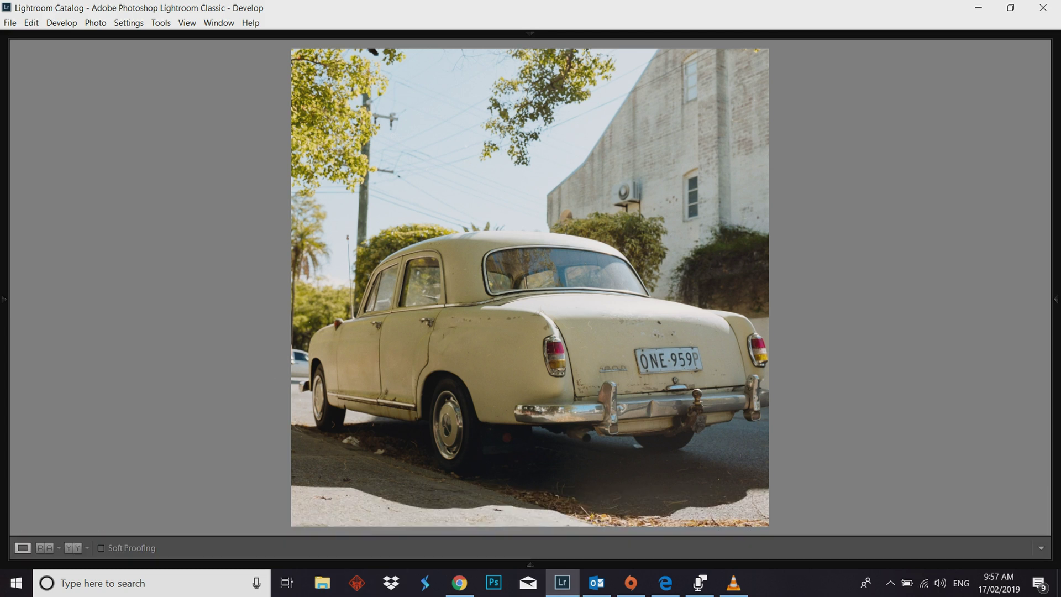
{"action": "mouse_move", "coordinate": [41, 562]}
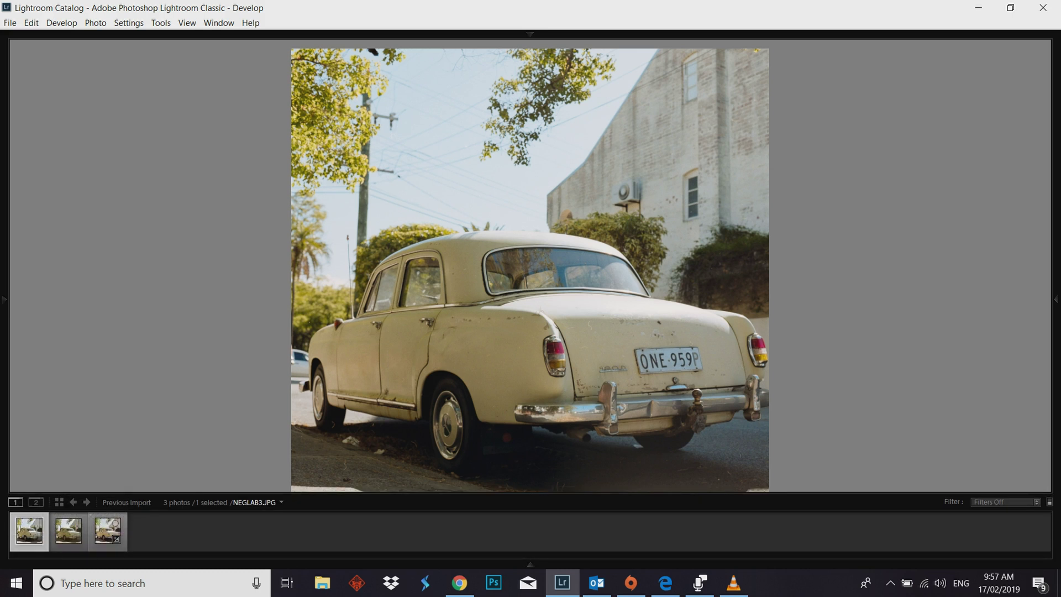
{"action": "left_click", "coordinate": [107, 532]}
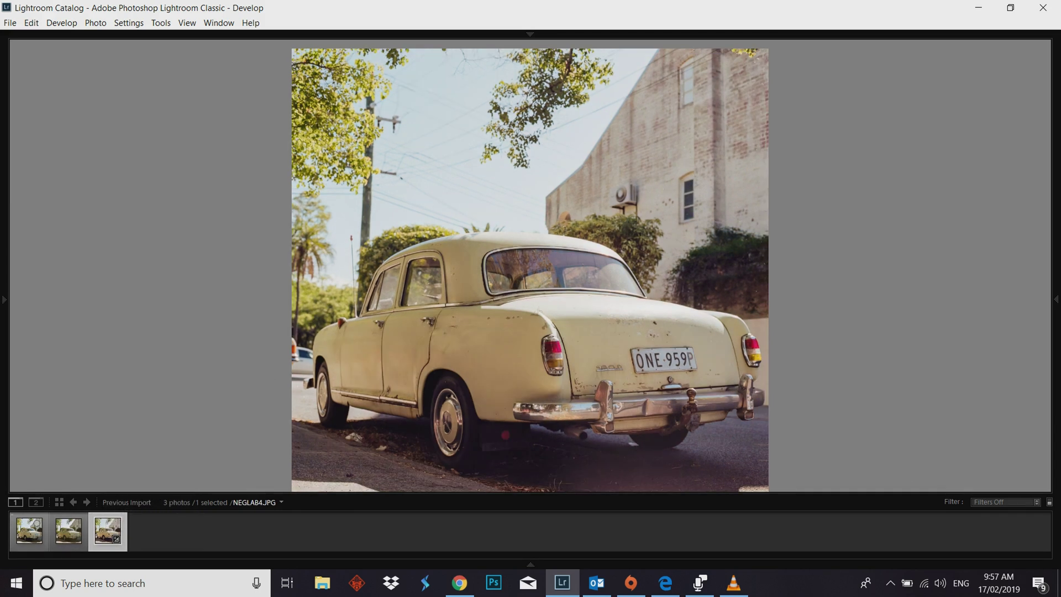
{"action": "left_click", "coordinate": [29, 531]}
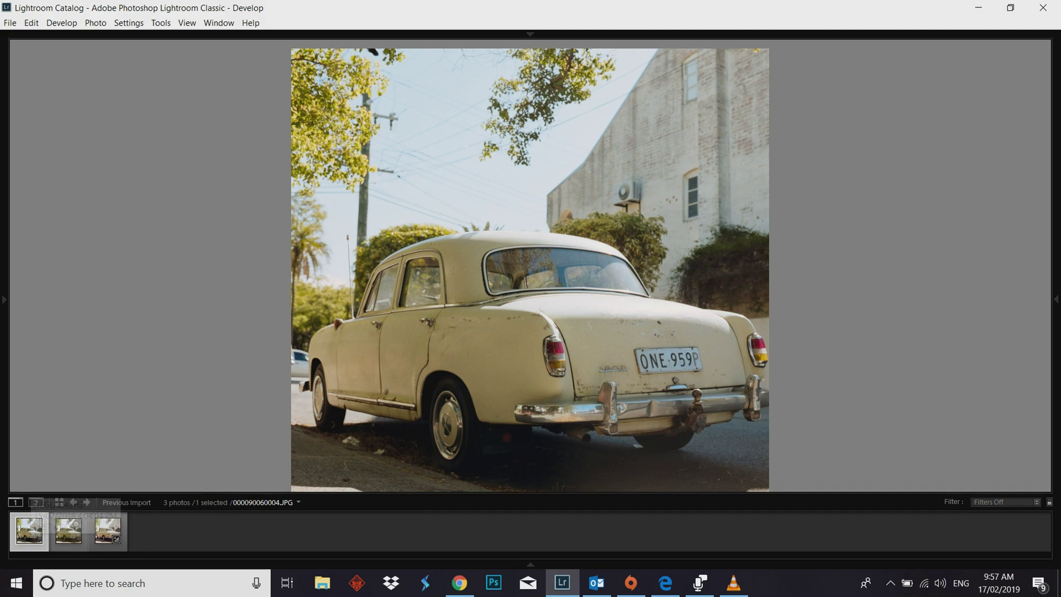
{"action": "left_click", "coordinate": [107, 530]}
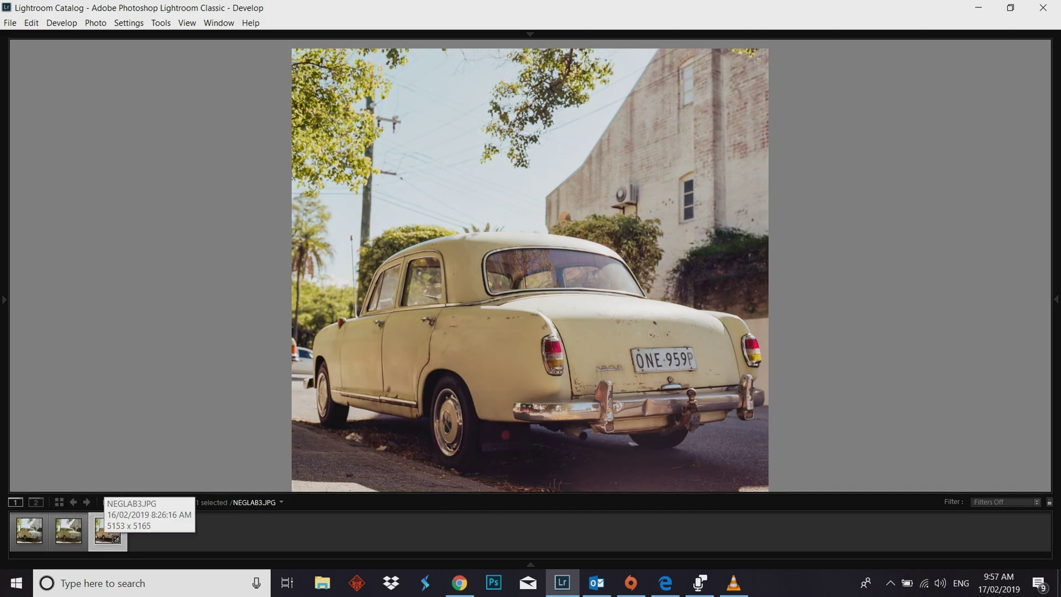
{"action": "key", "text": "F6"}
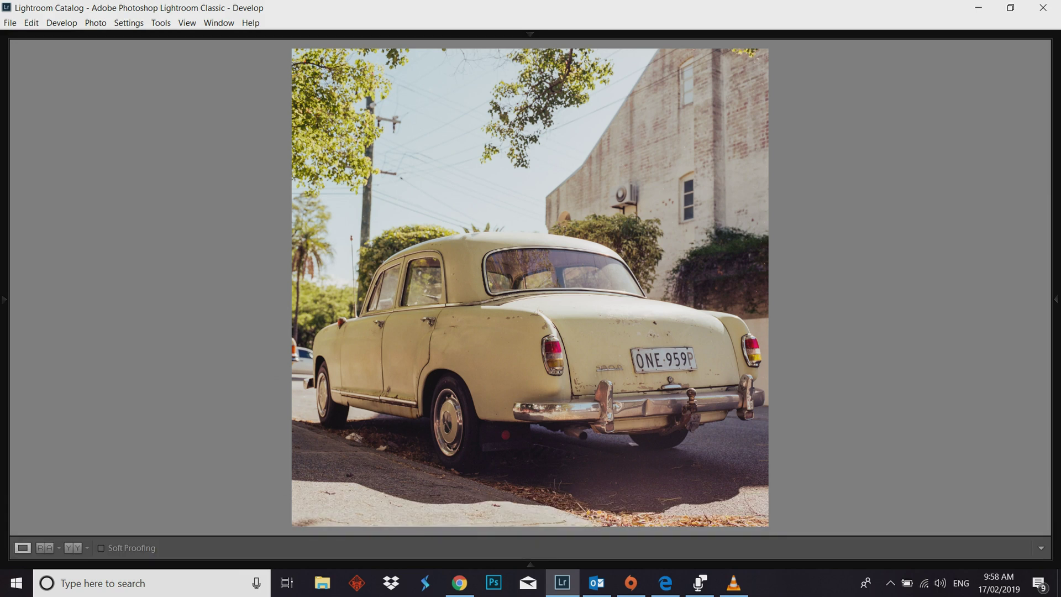
Zoom in on the number plate and compare the first photo at the same close-up.
{"action": "left_click", "coordinate": [650, 374]}
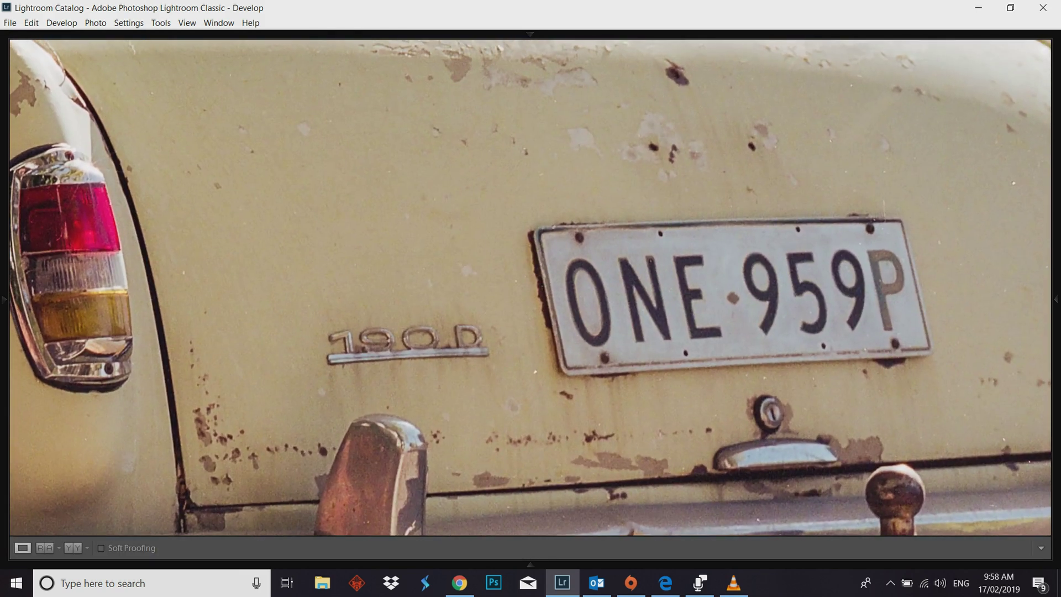
{"action": "key", "text": "F6"}
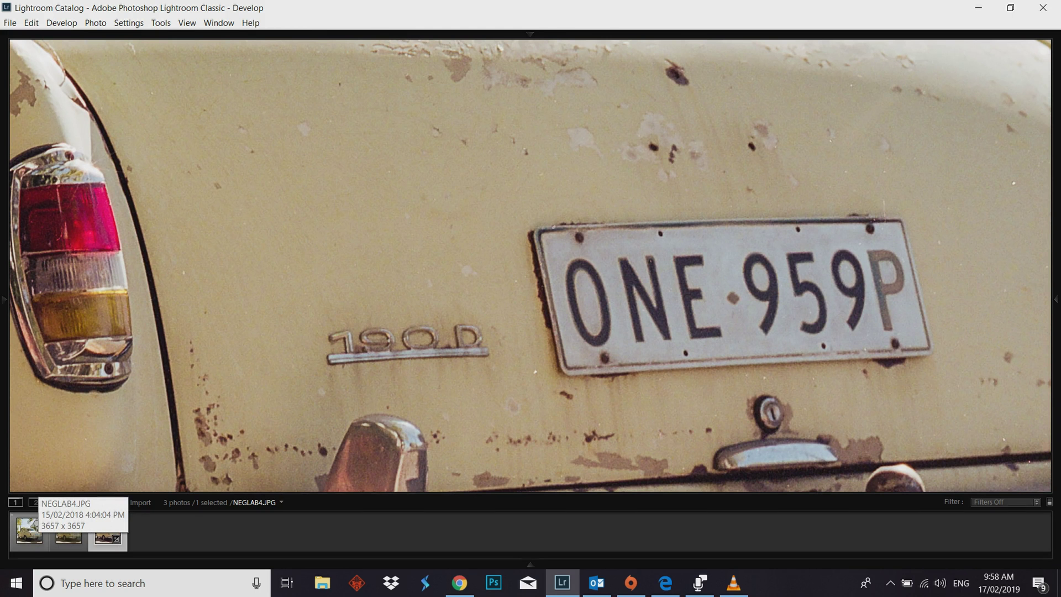
{"action": "left_click", "coordinate": [30, 527]}
{"action": "key", "text": "F6"}
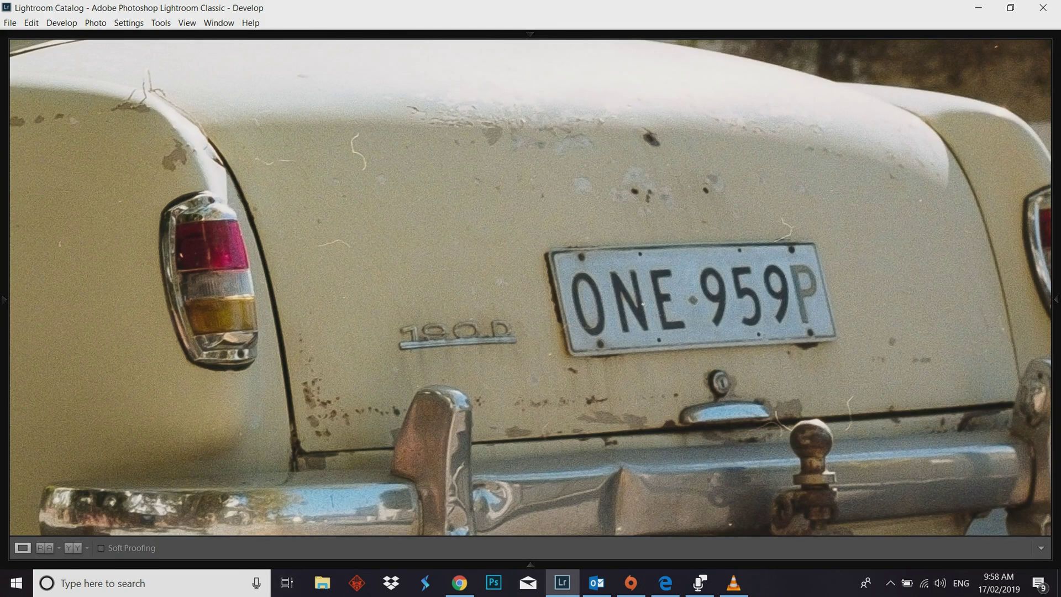
{"action": "key", "text": "F6"}
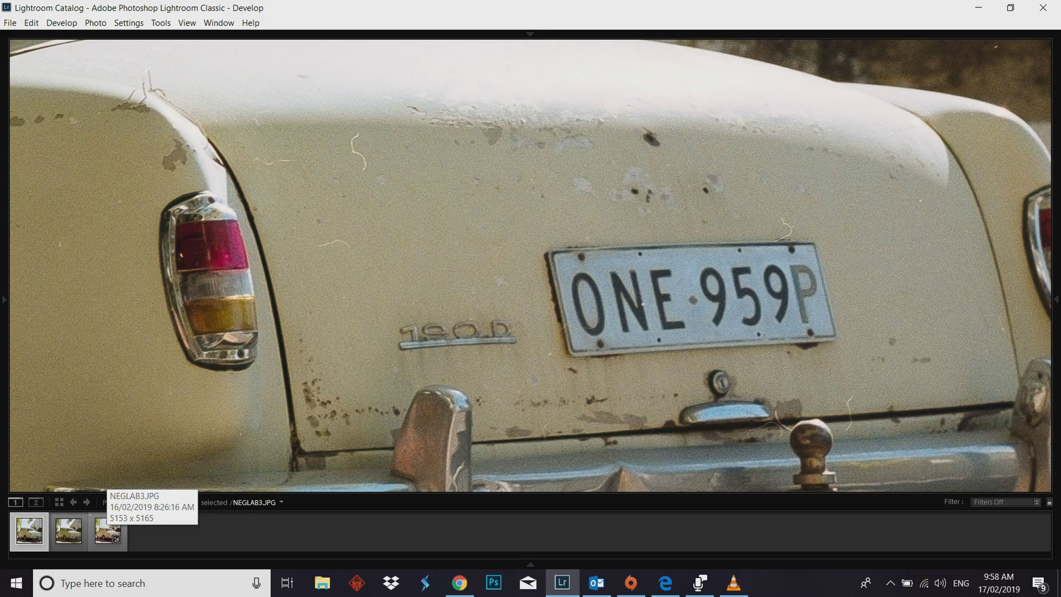
Cycle through NEGLAB4.JPG, the first and second photos, panning the close-up to the car's whole rear.
{"action": "left_click", "coordinate": [108, 529]}
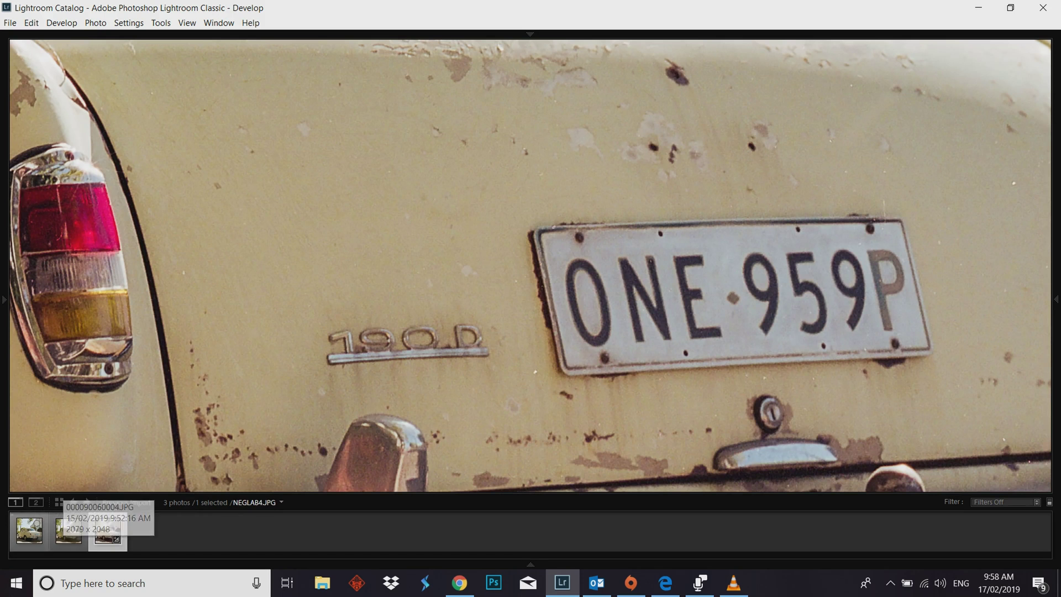
{"action": "left_click", "coordinate": [29, 530]}
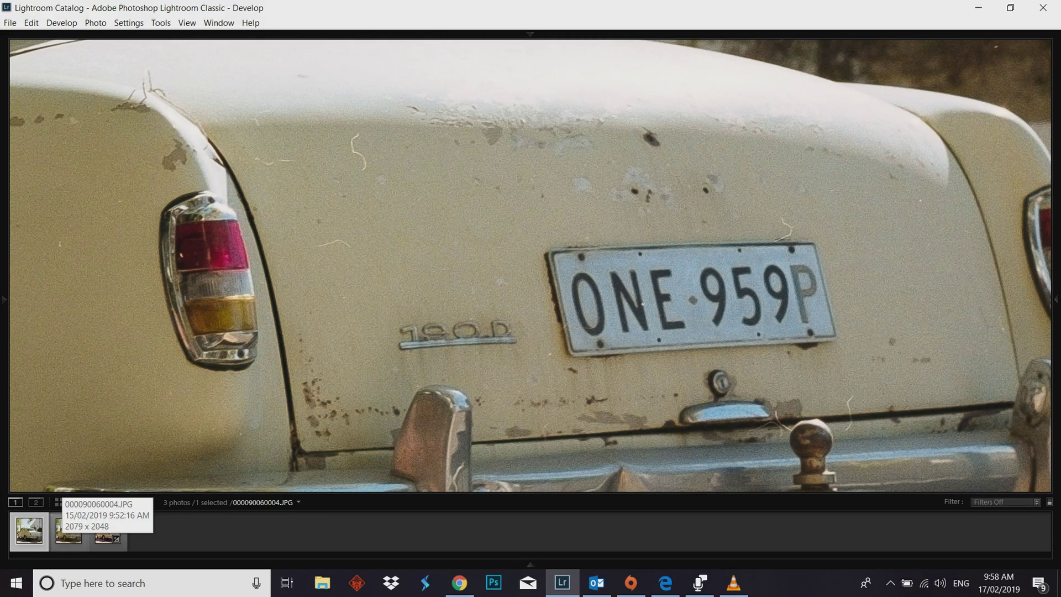
{"action": "left_click", "coordinate": [70, 531]}
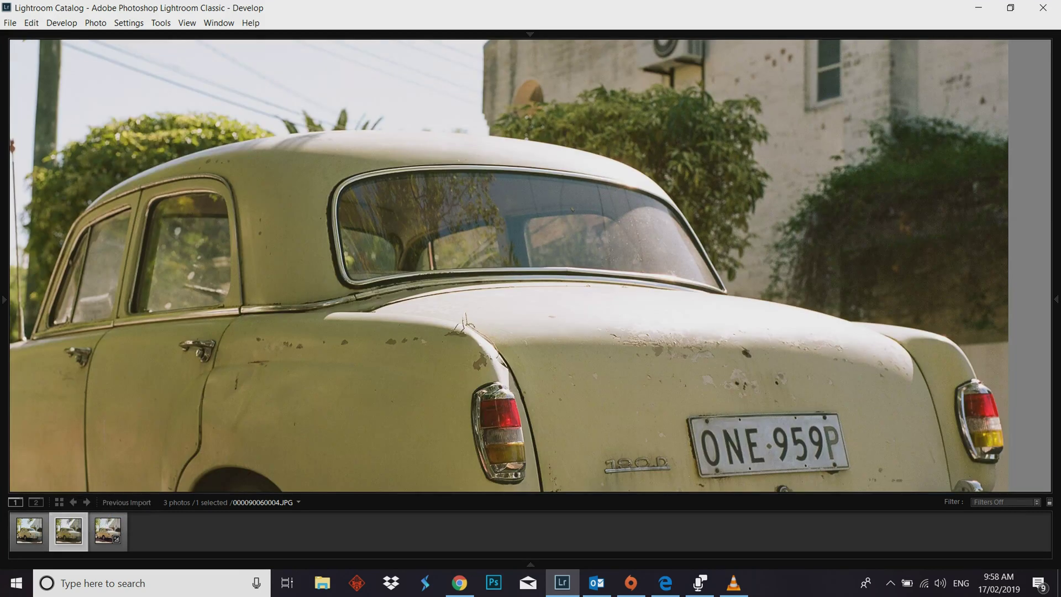
{"action": "left_click_drag", "start_coordinate": [465, 320], "coordinate": [326, 191]}
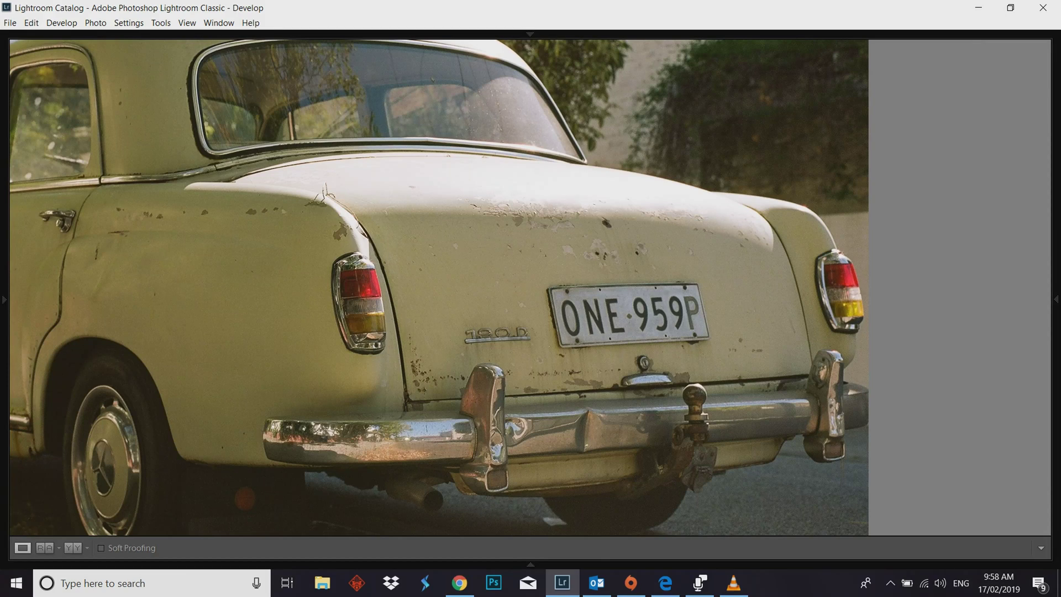
Compare 000090060004.JPG with NEGLAB4.JPG, then fit the whole car photo in view.
{"action": "key", "text": "F6"}
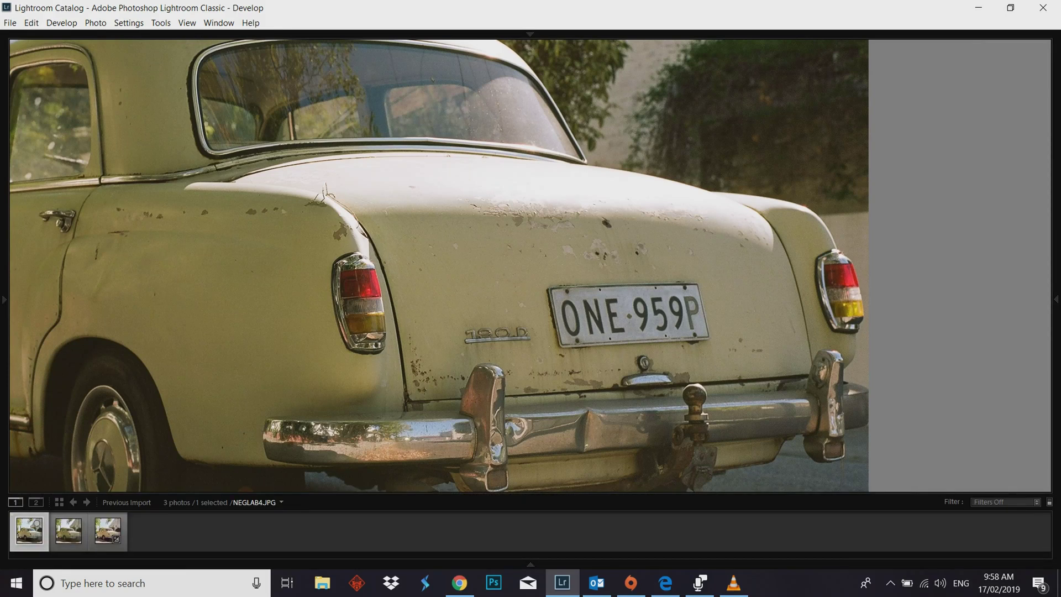
{"action": "left_click", "coordinate": [30, 530]}
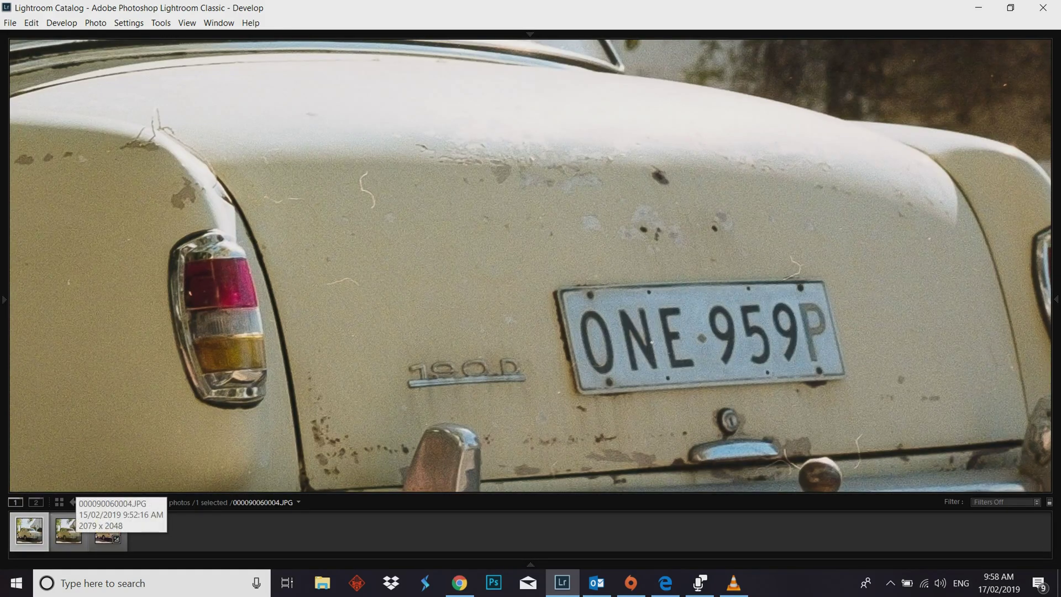
{"action": "left_click", "coordinate": [68, 531]}
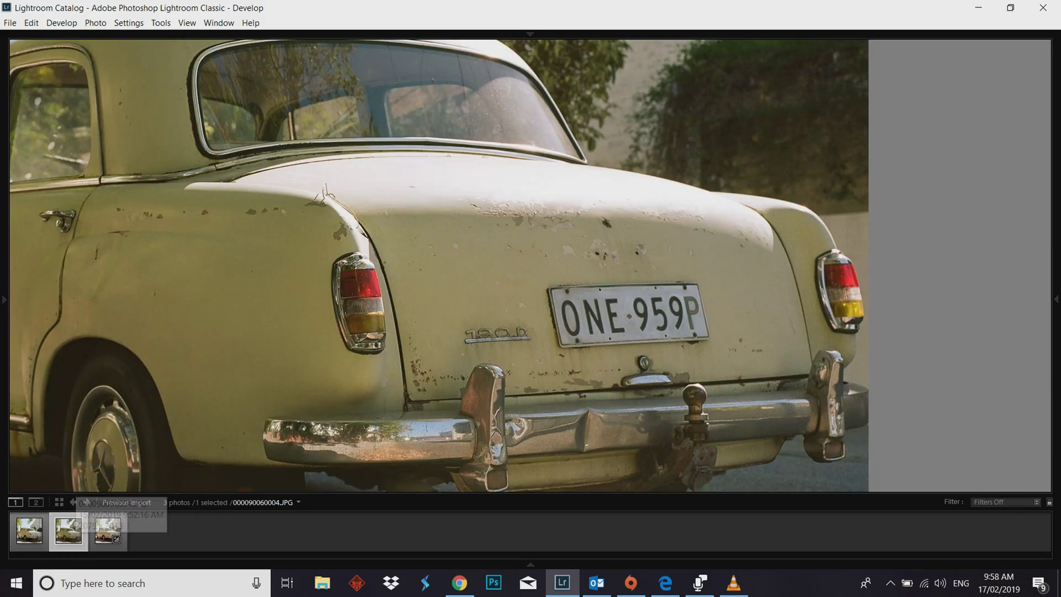
{"action": "key", "text": "F6"}
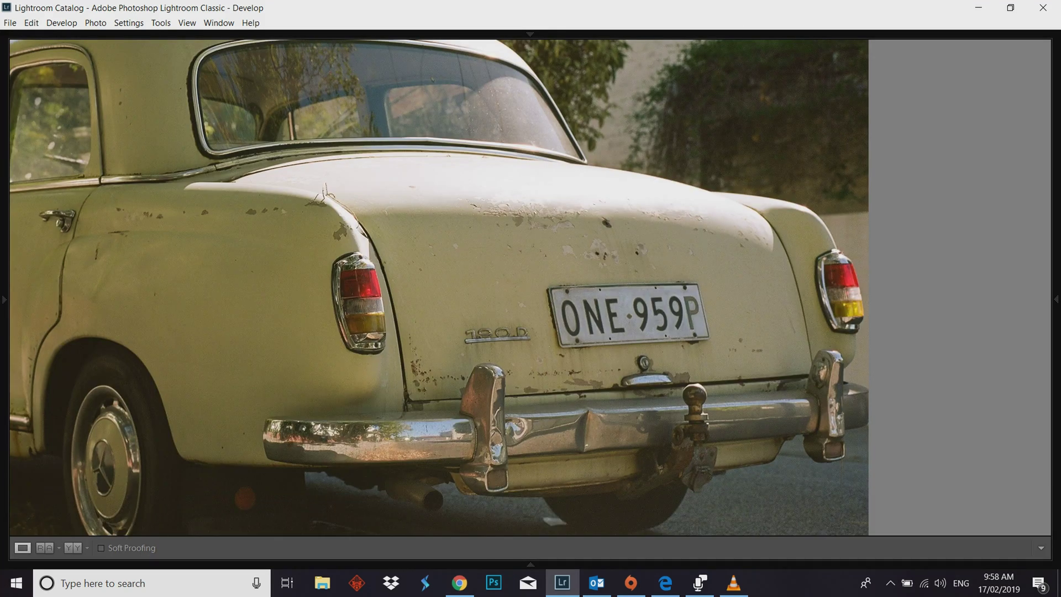
{"action": "key", "text": "z"}
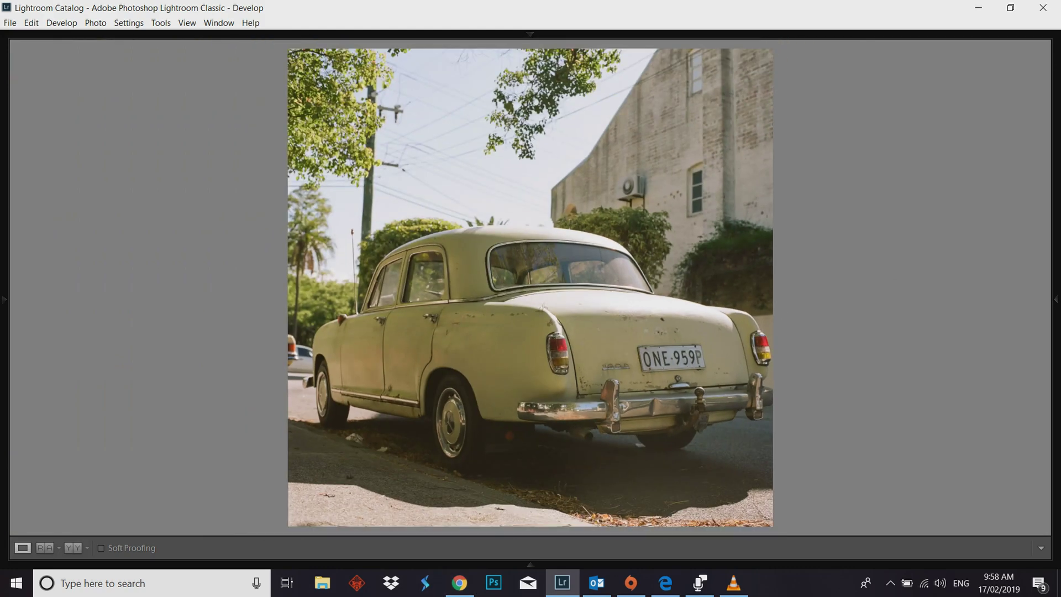
Reselect the 000090060004.JPG car version in the filmstrip, then minimise Lightroom to the taskbar.
{"action": "key", "text": "F6"}
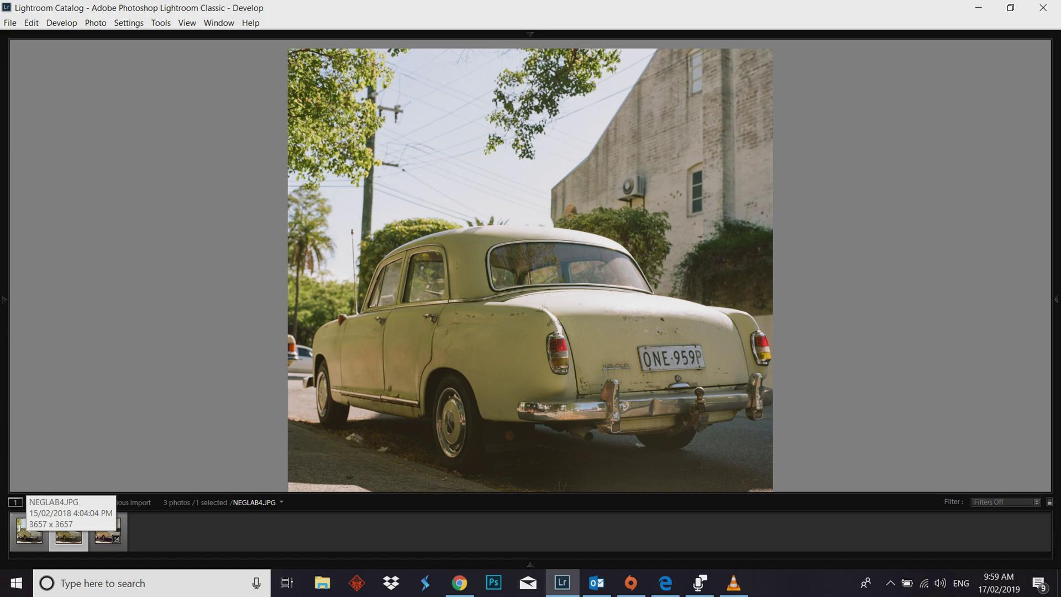
{"action": "left_click", "coordinate": [27, 533]}
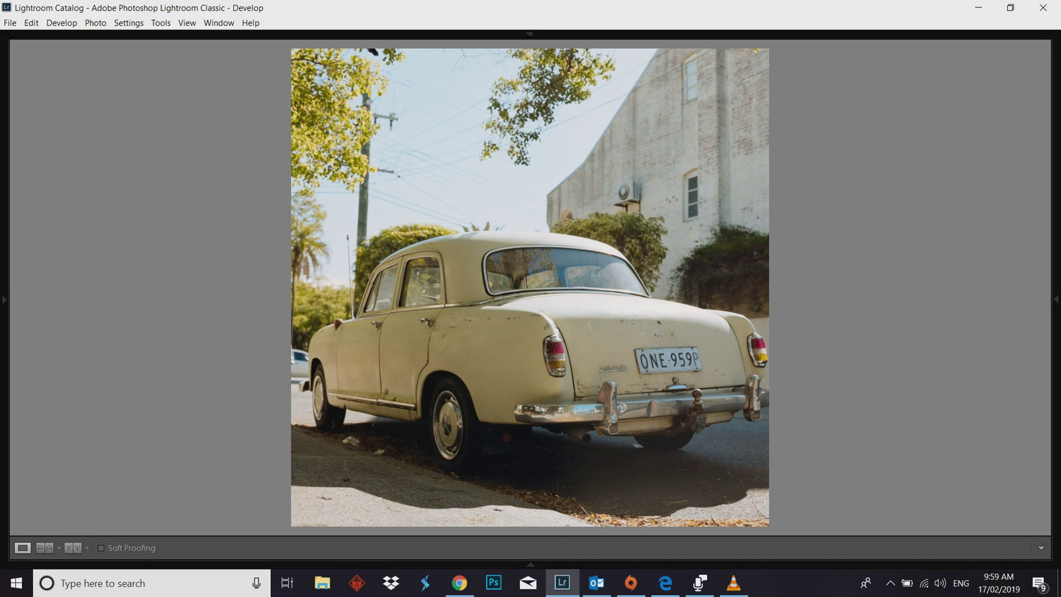
{"action": "left_click", "coordinate": [978, 8]}
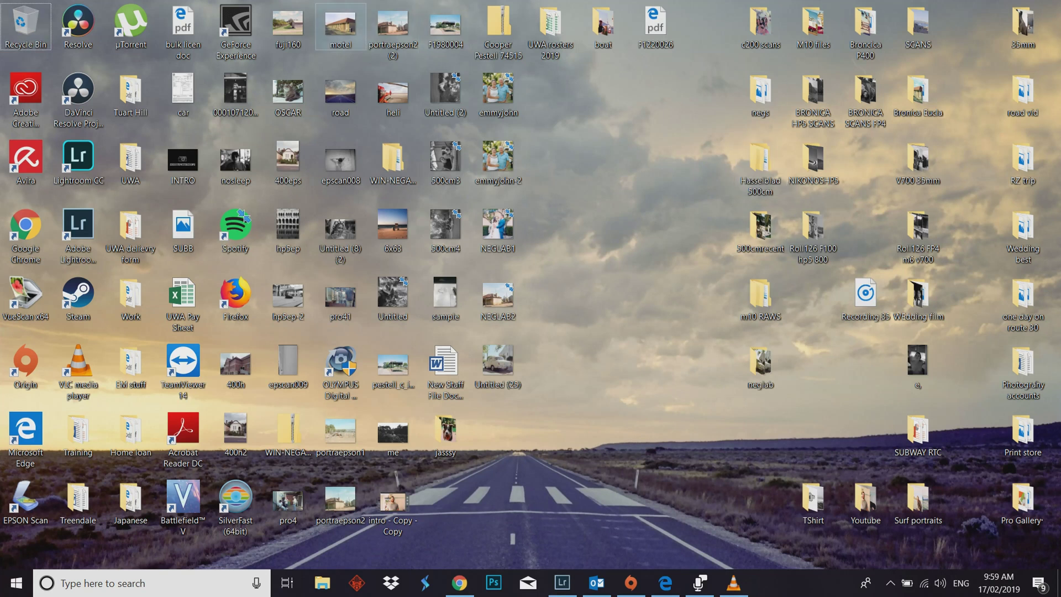
Open portraepson2 (2).tif with Photos and move its window to the right.
{"action": "double_click", "coordinate": [390, 25]}
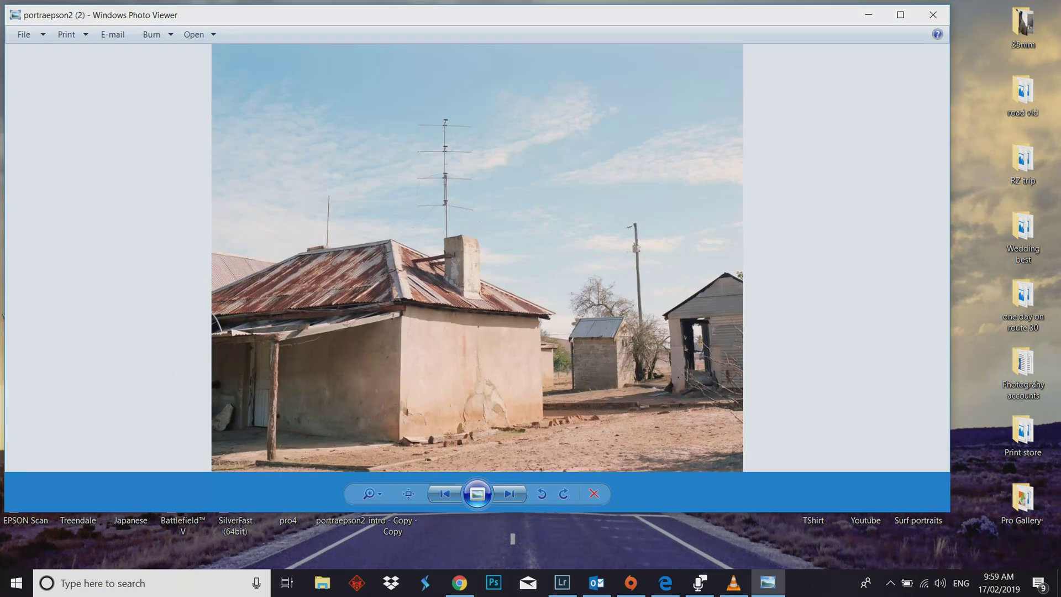
{"action": "left_click", "coordinate": [932, 15]}
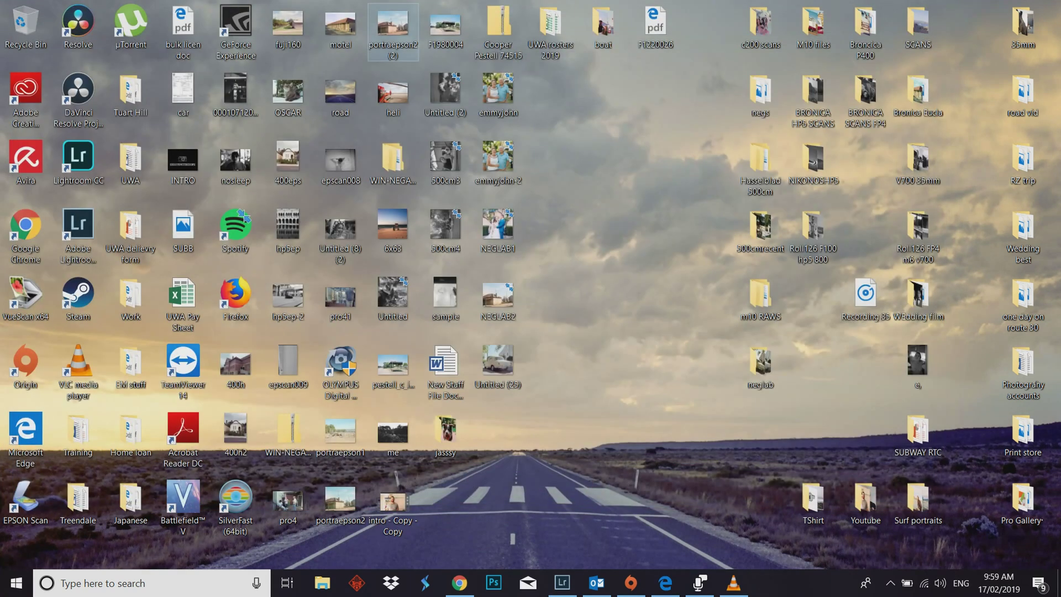
{"action": "right_click", "coordinate": [396, 23]}
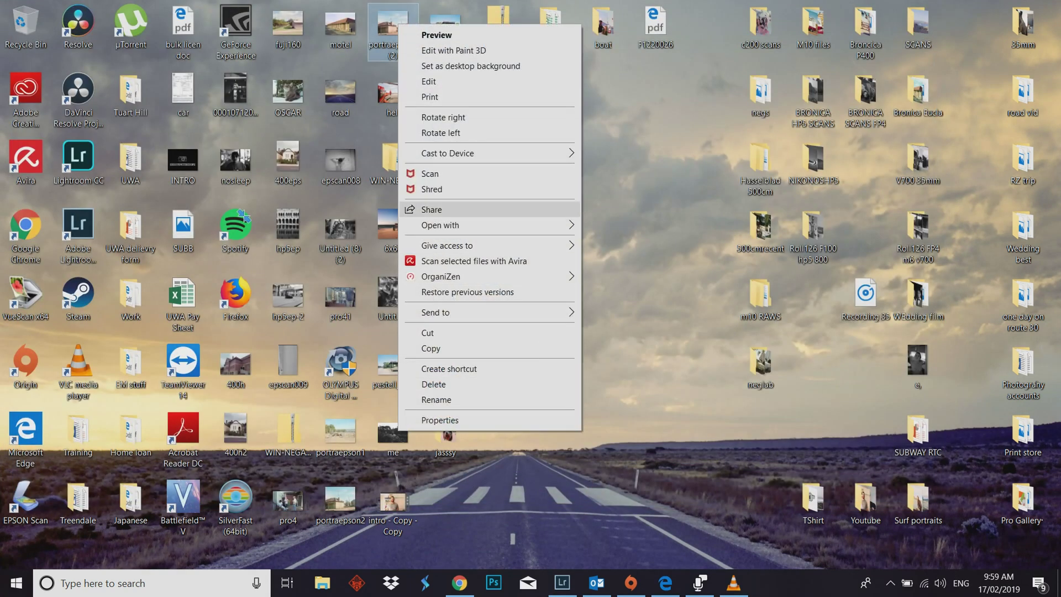
{"action": "mouse_move", "coordinate": [497, 225]}
{"action": "left_click", "coordinate": [615, 289]}
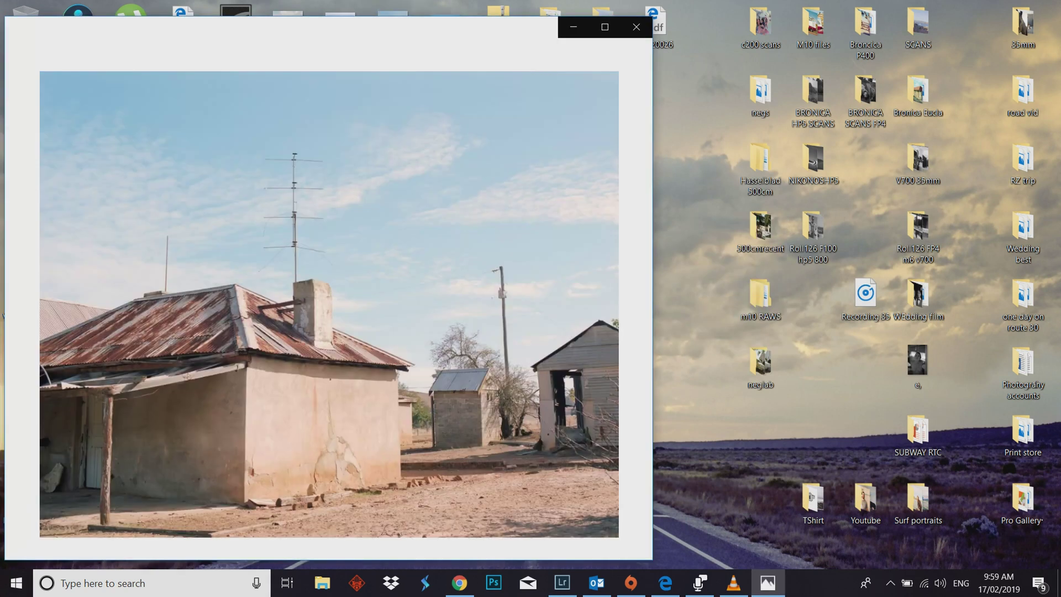
{"action": "left_click_drag", "start_coordinate": [354, 25], "coordinate": [850, 22]}
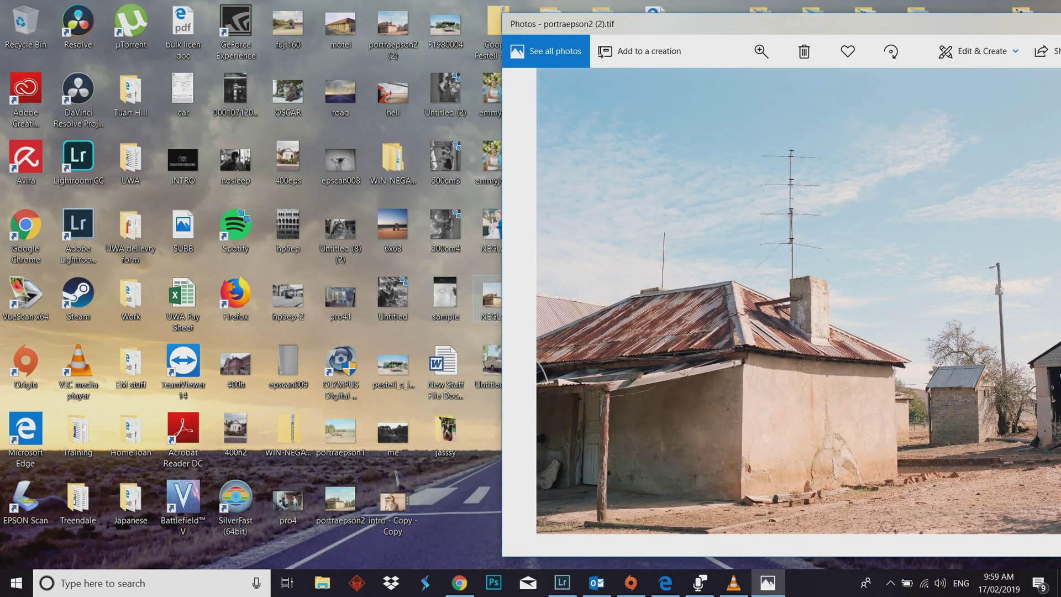
Open NEGLAB2.JPG and arrange both Photos windows side by side.
{"action": "double_click", "coordinate": [490, 298]}
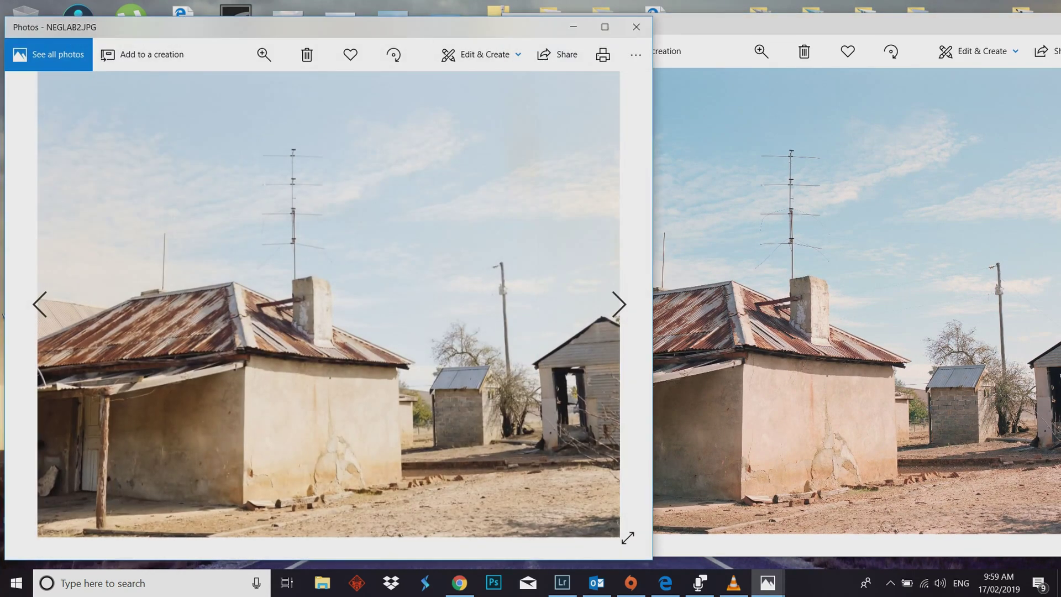
{"action": "left_click_drag", "start_coordinate": [387, 27], "coordinate": [377, 22]}
{"action": "left_click_drag", "start_coordinate": [724, 23], "coordinate": [714, 20]}
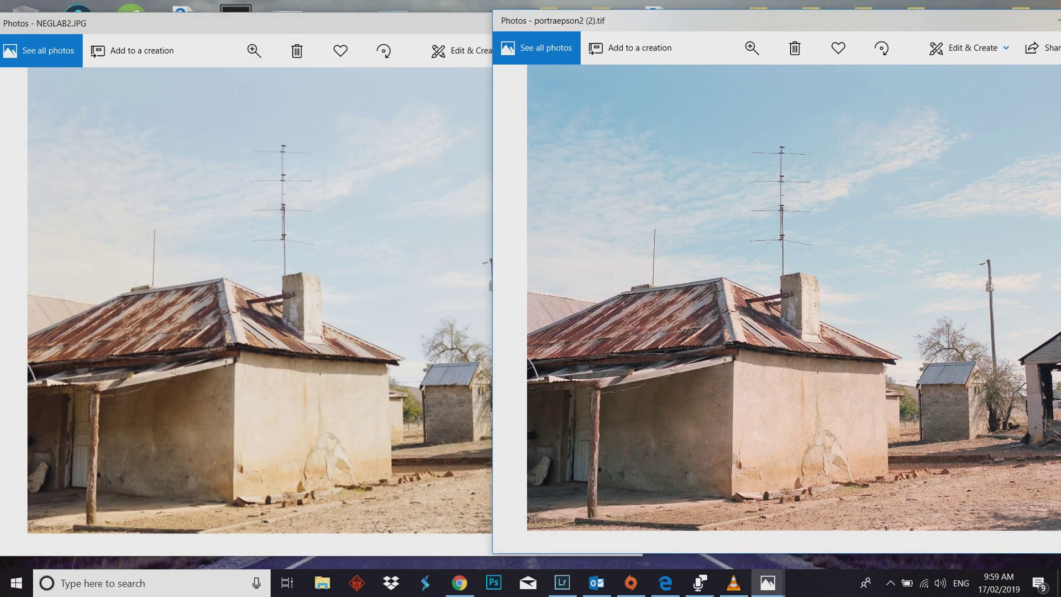
Zoom far into NEGLAB2.JPG and pan to inspect the roof and chimney.
{"action": "left_click", "coordinate": [259, 23]}
{"action": "left_click", "coordinate": [254, 51]}
{"action": "left_click_drag", "start_coordinate": [195, 86], "coordinate": [214, 85]}
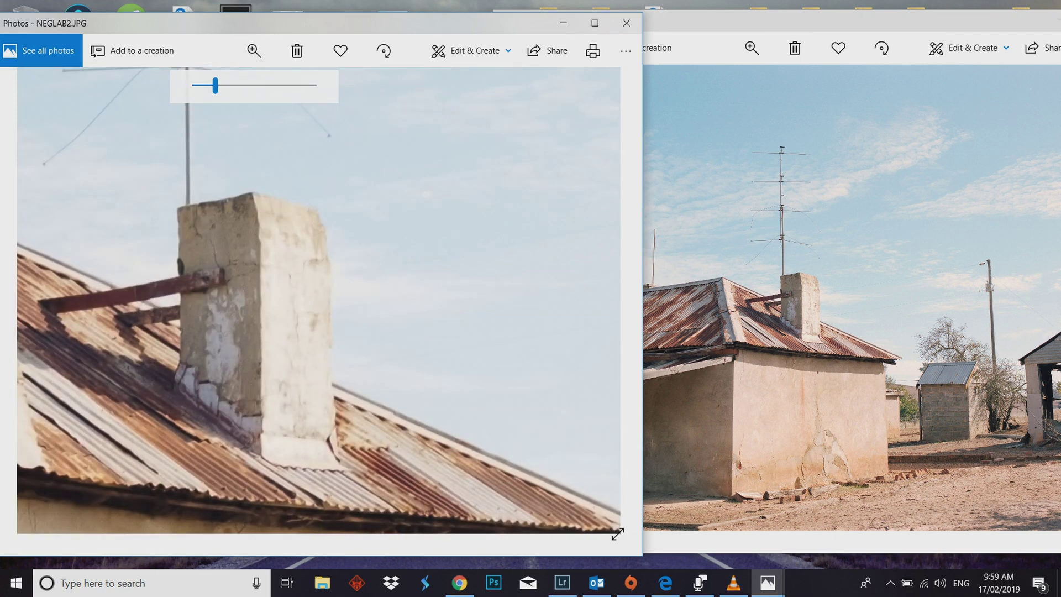
{"action": "left_click_drag", "start_coordinate": [183, 342], "coordinate": [420, 203]}
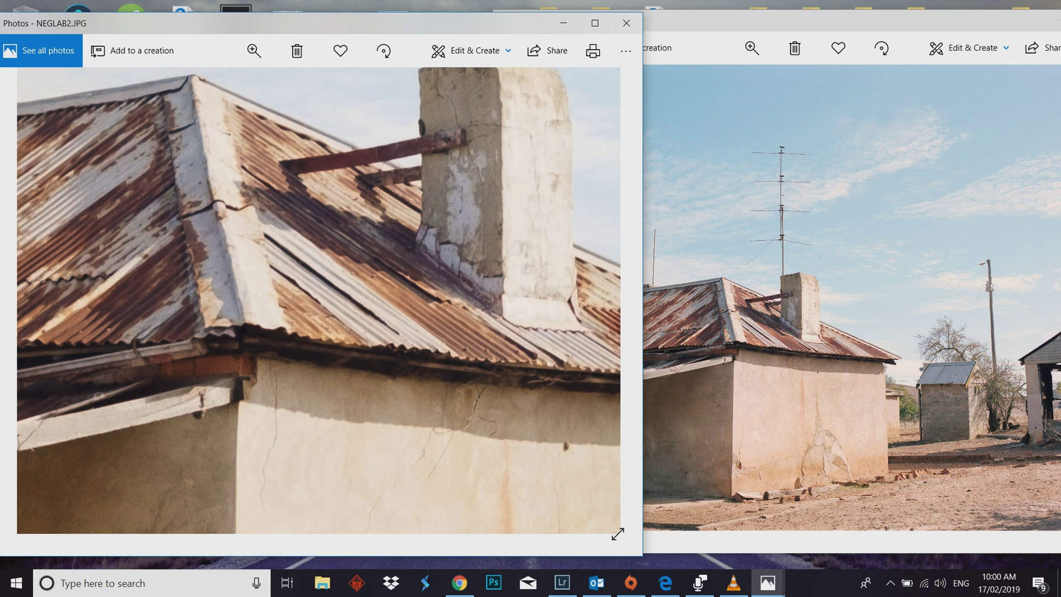
{"action": "left_click_drag", "start_coordinate": [354, 232], "coordinate": [354, 326]}
Zoom NEGLAB2.JPG back out fully and flip between it and portraepson2 (2).tif.
{"action": "left_click", "coordinate": [254, 50]}
{"action": "left_click_drag", "start_coordinate": [214, 85], "coordinate": [192, 85]}
{"action": "left_click", "coordinate": [713, 166]}
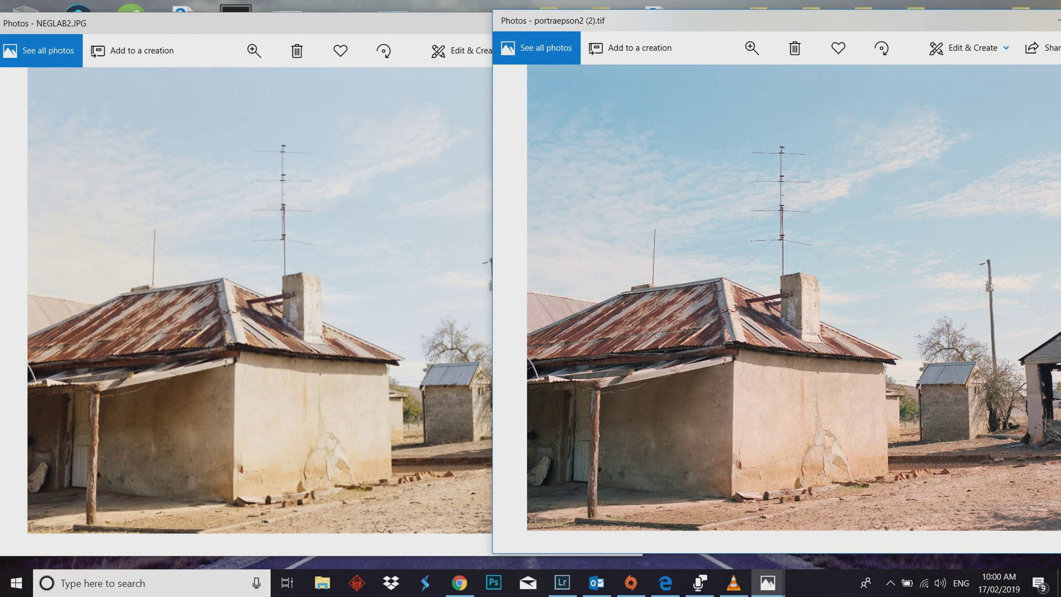
{"action": "left_click", "coordinate": [310, 232]}
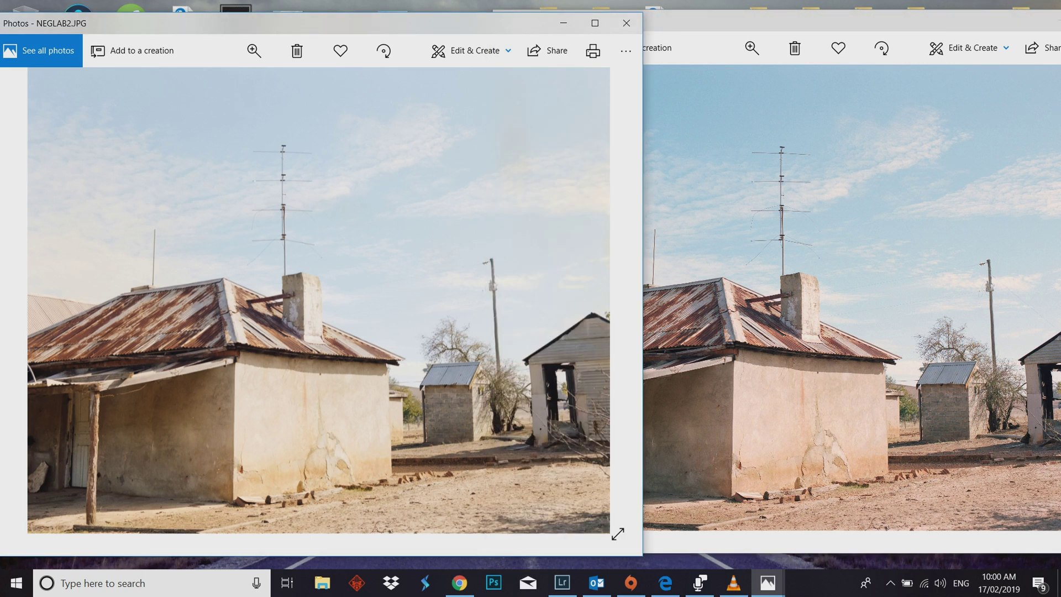
{"action": "key", "text": "alt+Tab"}
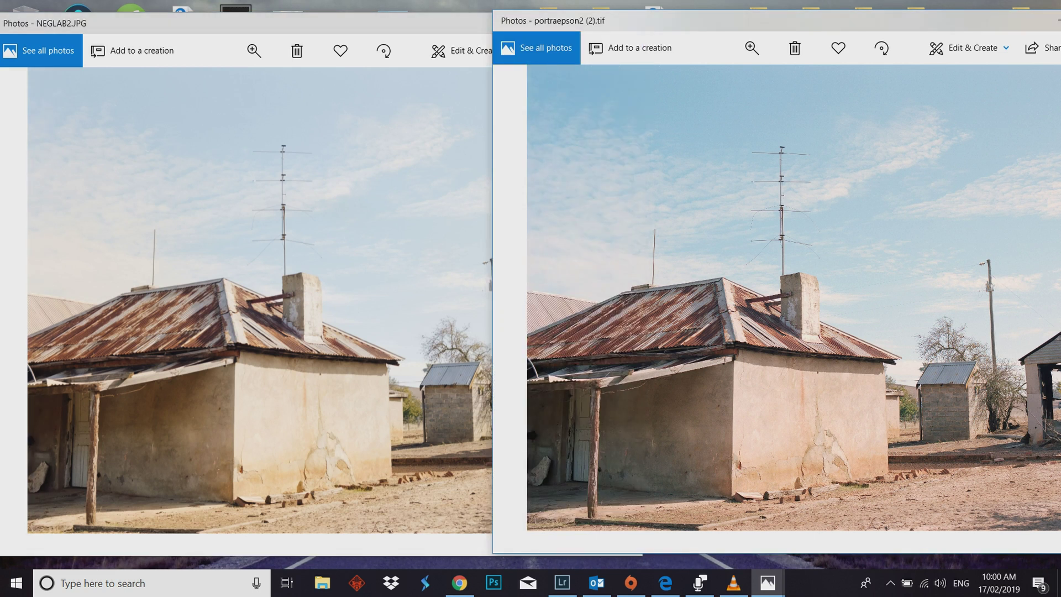
{"action": "key", "text": "alt+Tab"}
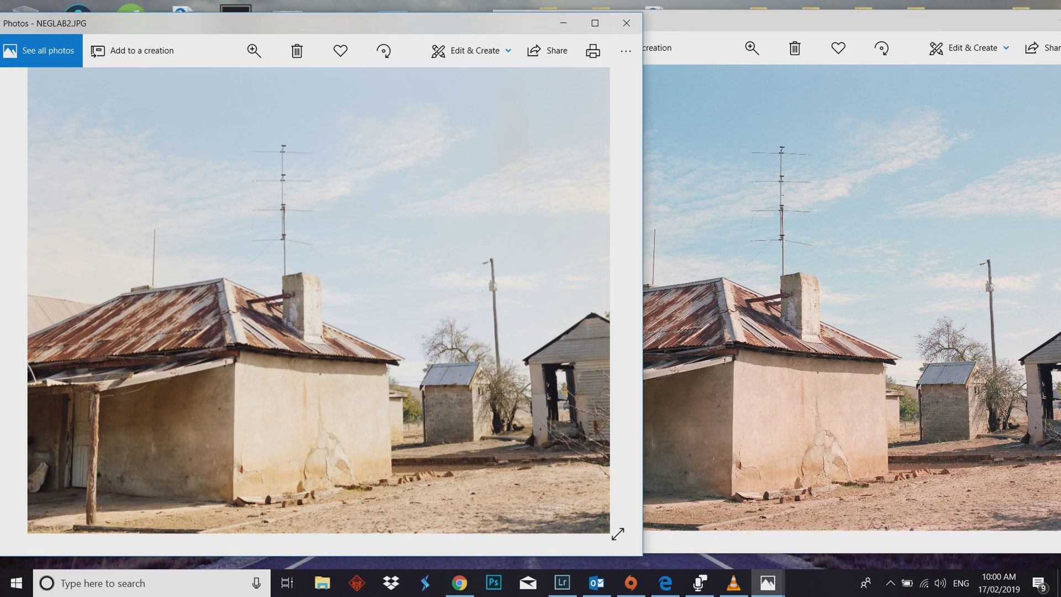
{"action": "key", "text": "alt+Tab"}
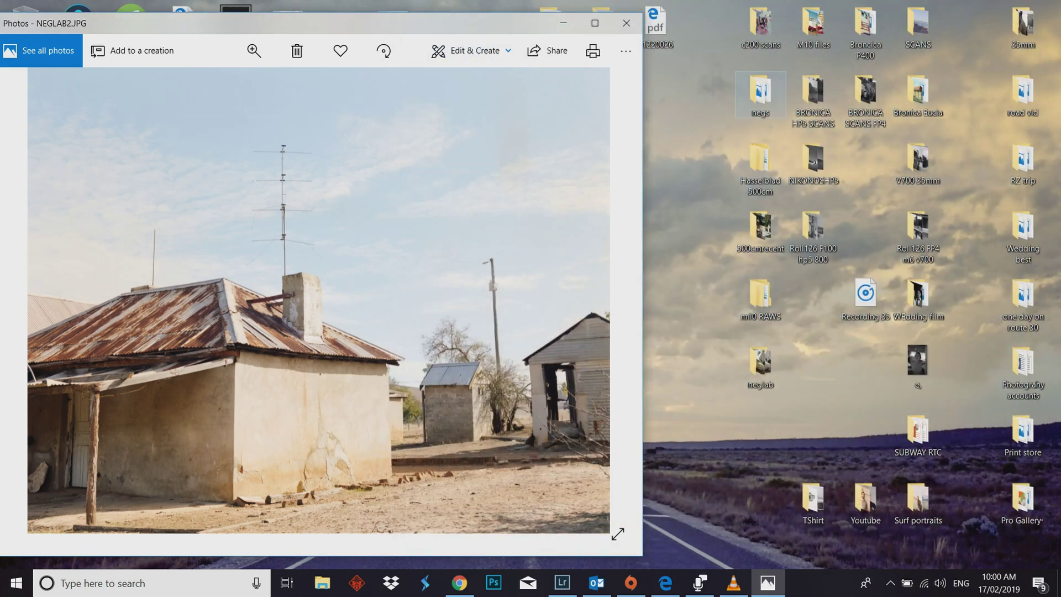
Open 000079640009.jpg from 35mm > Roll93 RZ porta160 in Photos.
{"action": "left_click", "coordinate": [1022, 27]}
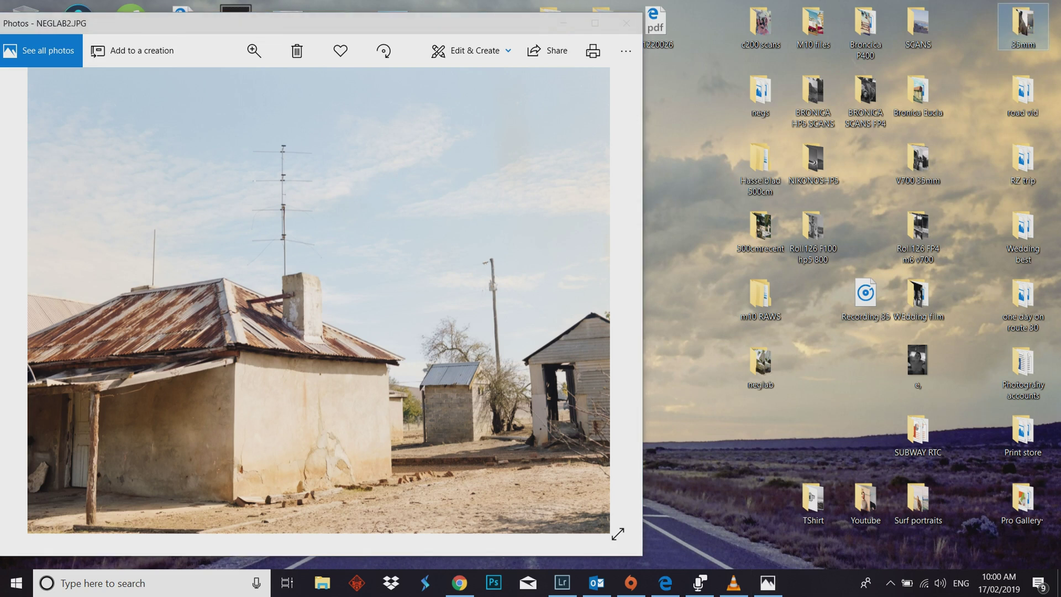
{"action": "double_click", "coordinate": [1023, 27]}
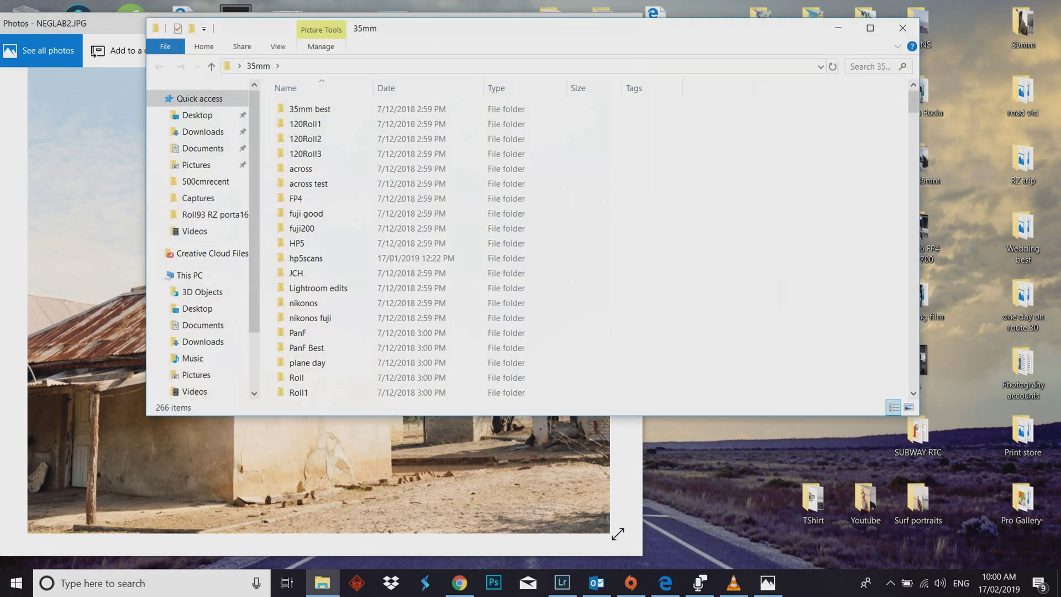
{"action": "left_click_drag", "start_coordinate": [652, 28], "coordinate": [952, 37]}
{"action": "scroll", "coordinate": [774, 280], "scroll_direction": "down", "scroll_amount": 5}
{"action": "scroll", "coordinate": [719, 280], "scroll_direction": "down", "scroll_amount": 20}
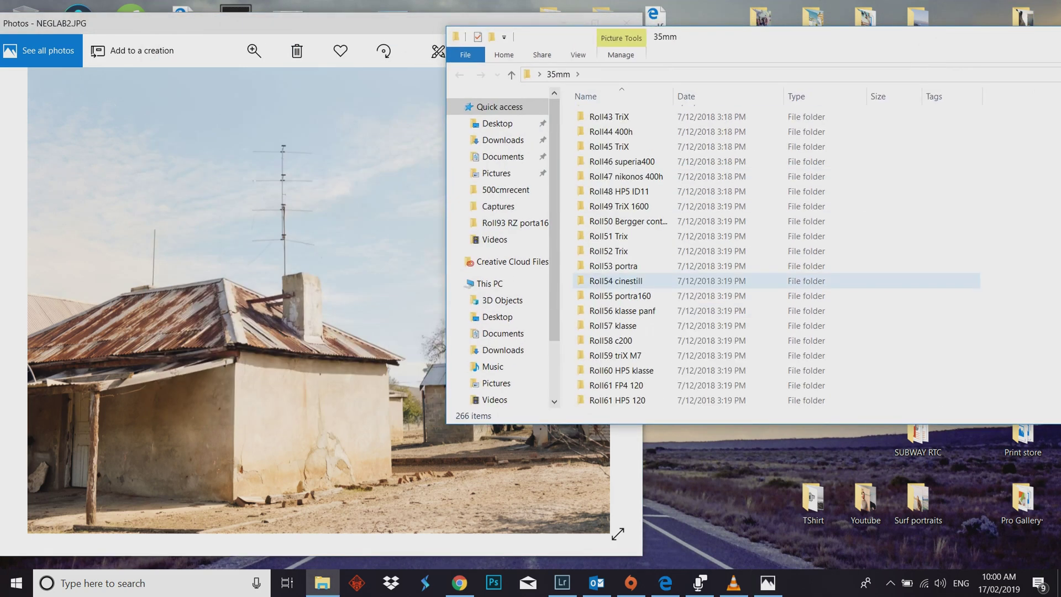
{"action": "scroll", "coordinate": [718, 249], "scroll_direction": "up", "scroll_amount": 2}
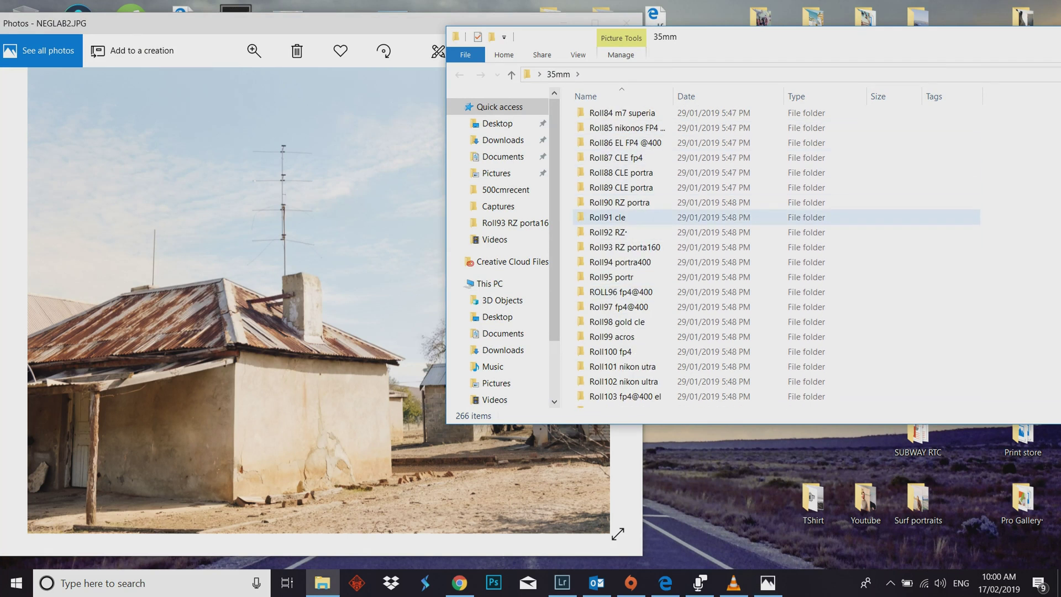
{"action": "double_click", "coordinate": [627, 247]}
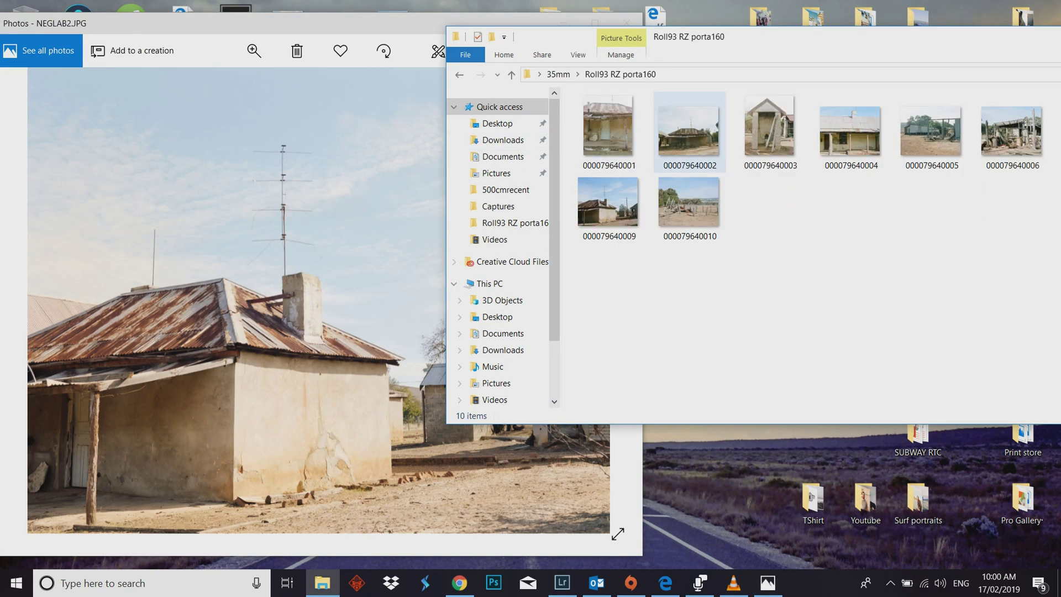
{"action": "left_click", "coordinate": [609, 209]}
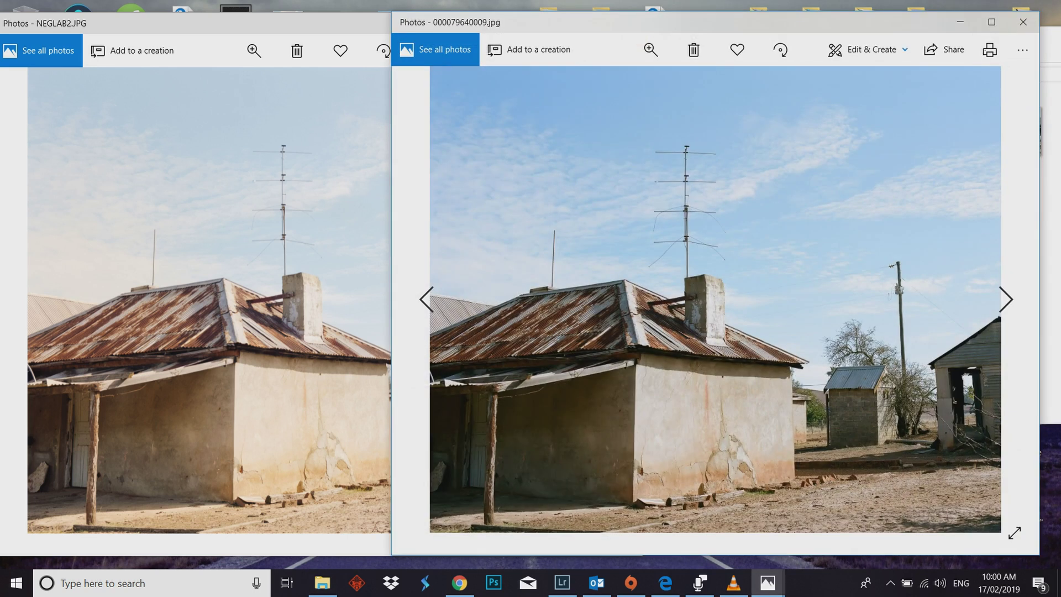
Move the 000079640009.jpg window left and close File Explorer.
{"action": "left_click_drag", "start_coordinate": [779, 23], "coordinate": [704, 31]}
{"action": "left_click", "coordinate": [1011, 38]}
{"action": "left_click_drag", "start_coordinate": [1011, 39], "coordinate": [941, 12]}
{"action": "left_click", "coordinate": [1008, 36]}
Align the NEGLAB2.JPG and 000079640009.jpg windows side by side, with NEGLAB2 in front.
{"action": "left_click_drag", "start_coordinate": [526, 12], "coordinate": [512, 19]}
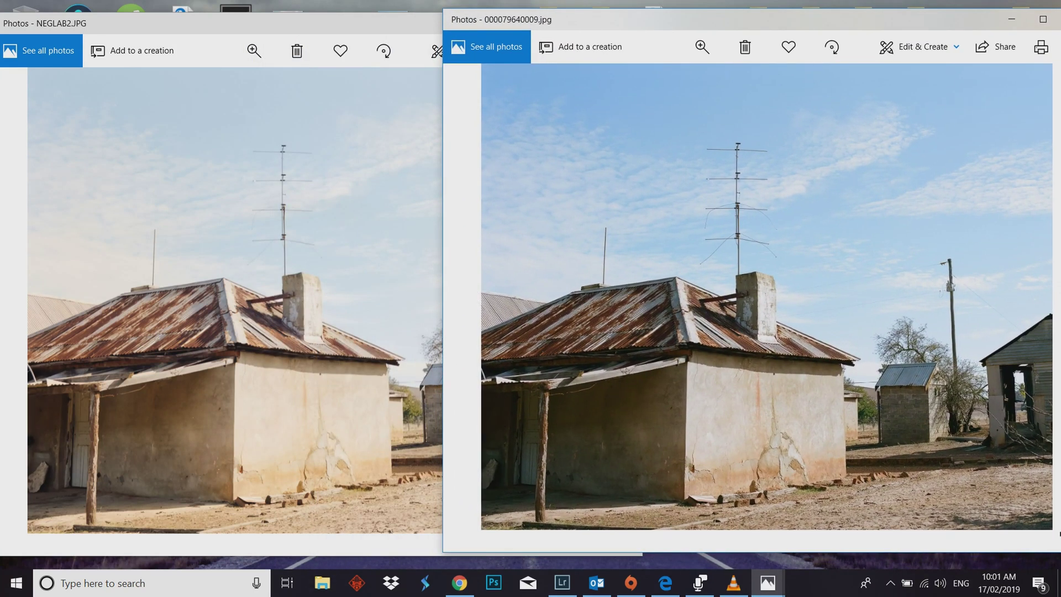
{"action": "mouse_move", "coordinate": [260, 23]}
{"action": "left_mouse_down"}
{"action": "mouse_move", "coordinate": [282, 16]}
{"action": "mouse_move", "coordinate": [261, 11]}
{"action": "left_mouse_up"}
{"action": "left_click_drag", "start_coordinate": [691, 20], "coordinate": [730, 12]}
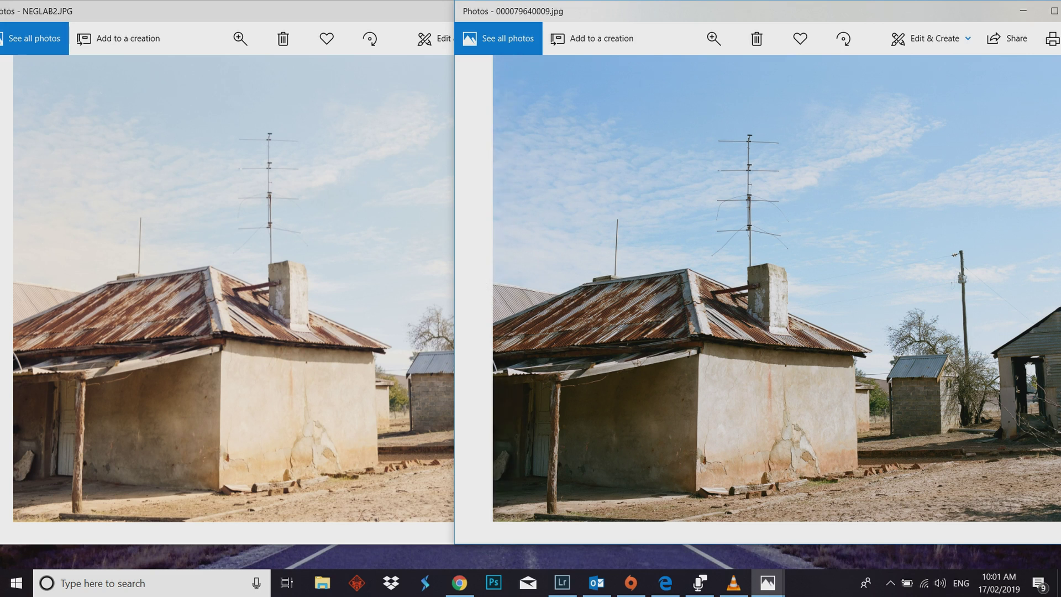
{"action": "key", "text": "alt+Tab"}
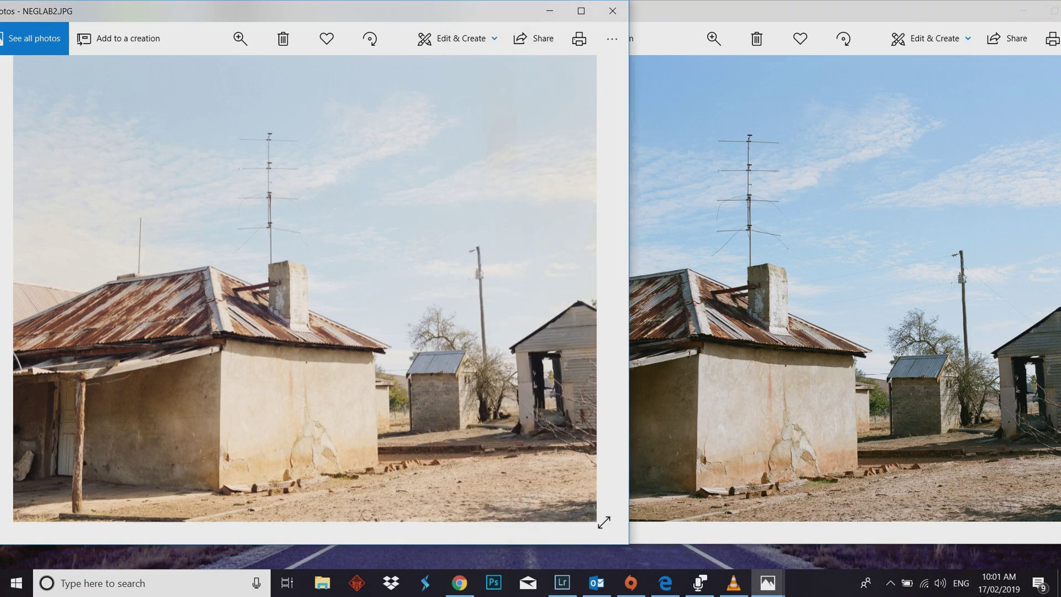